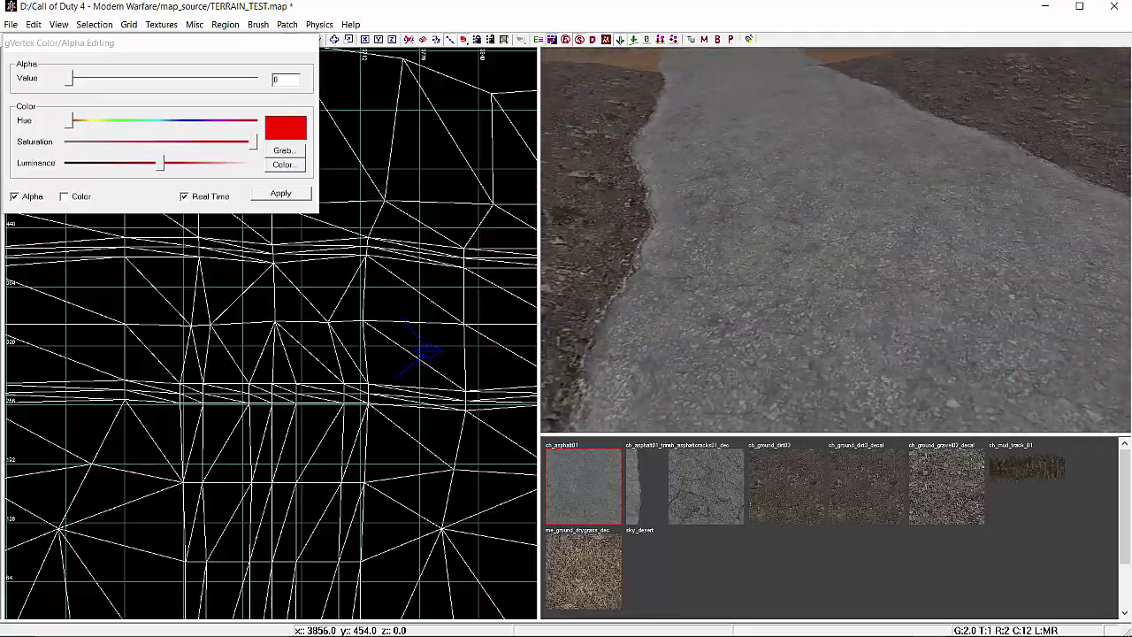
# Examine the edge where the asphalt road meets the dirt terrain and check the patch vertices there.
pyautogui.moveTo(841, 349); pyautogui.dragTo(850, 338, button='right')
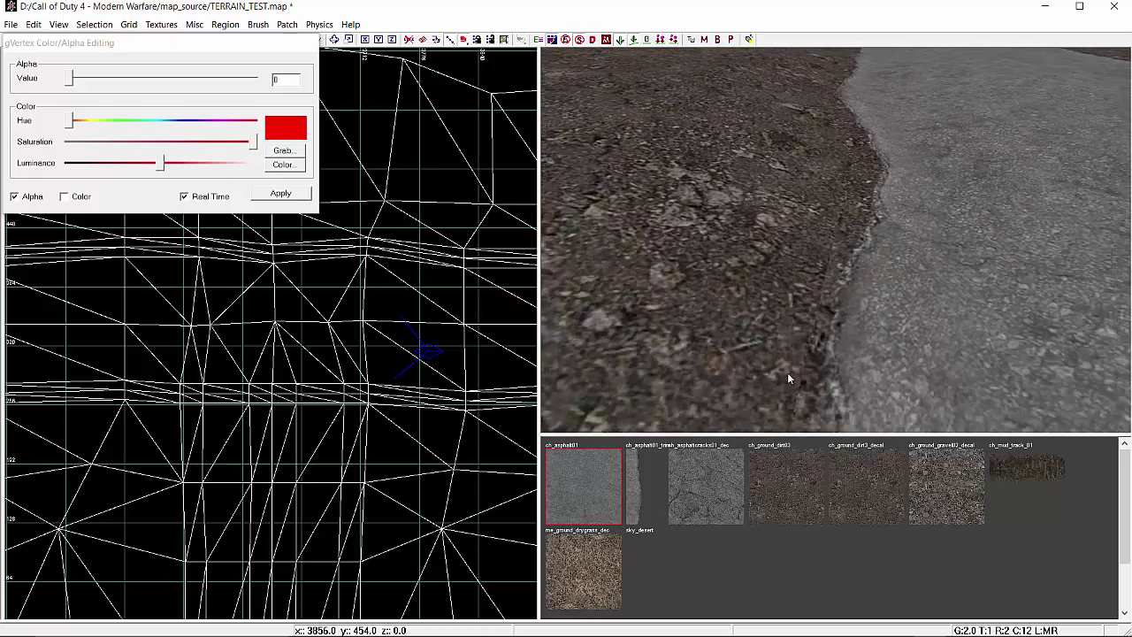
pyautogui.moveTo(889, 247); pyautogui.dragTo(922, 239, button='right')
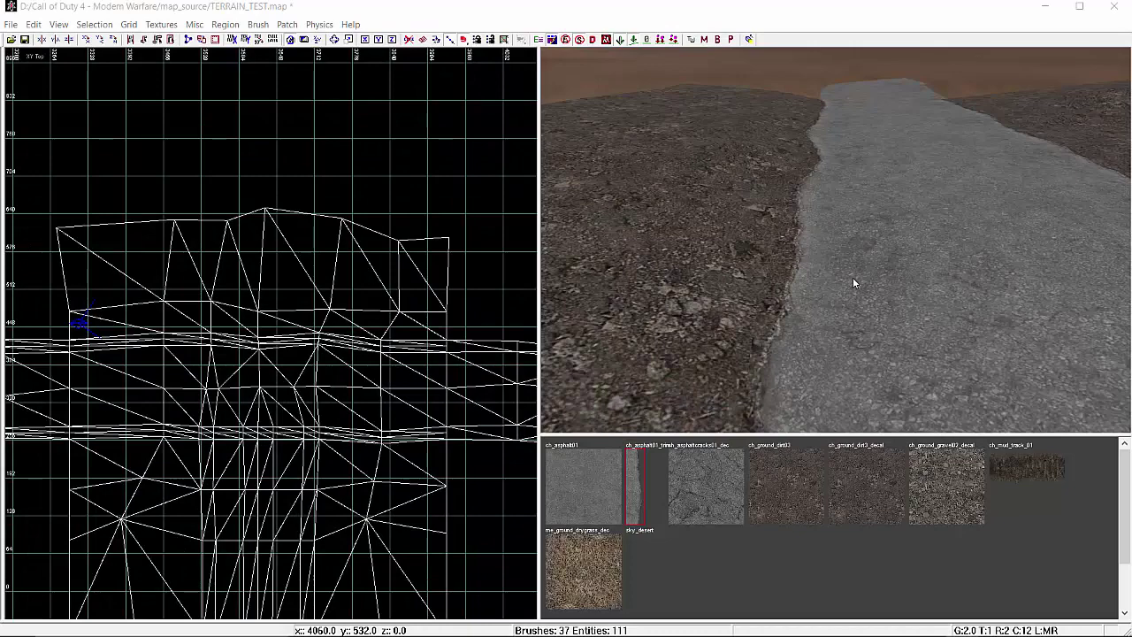
pyautogui.moveTo(813, 320); pyautogui.dragTo(823, 330, button='right')
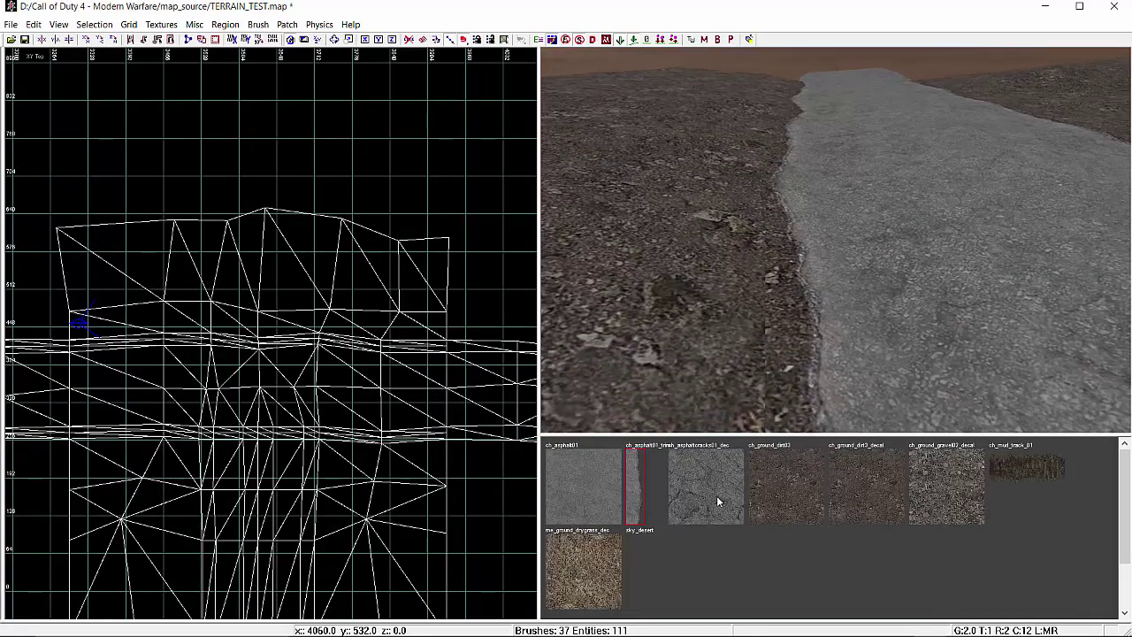
pyautogui.moveTo(809, 316); pyautogui.dragTo(867, 288, button='right')
pyautogui.keyDown('shift'); pyautogui.click(856, 276); pyautogui.keyUp('shift')
pyautogui.press('v')
pyautogui.press('Escape')
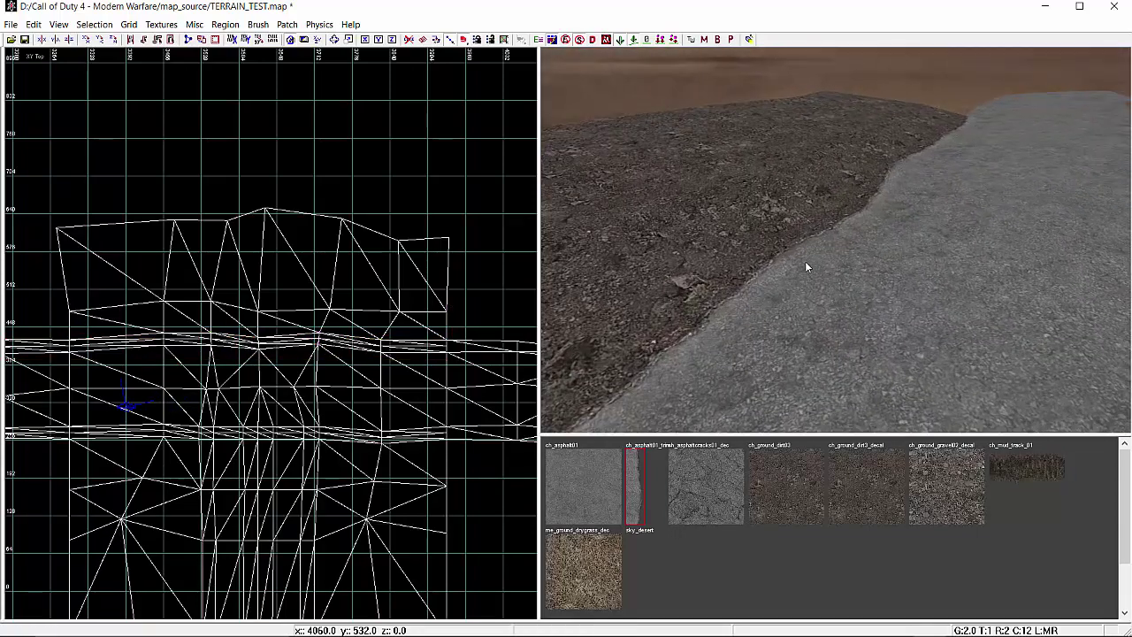
# Apply the ch_asphaltcracks01_dec texture to the narrow strip along the asphalt's dirt edge and map it with CAP.
pyautogui.keyDown('shift'); pyautogui.click(805, 262); pyautogui.keyUp('shift')
pyautogui.moveTo(805, 258)
pyautogui.mouseDown(button='right')
pyautogui.moveTo(779, 269)
pyautogui.moveTo(789, 264)
pyautogui.mouseUp(button='right')
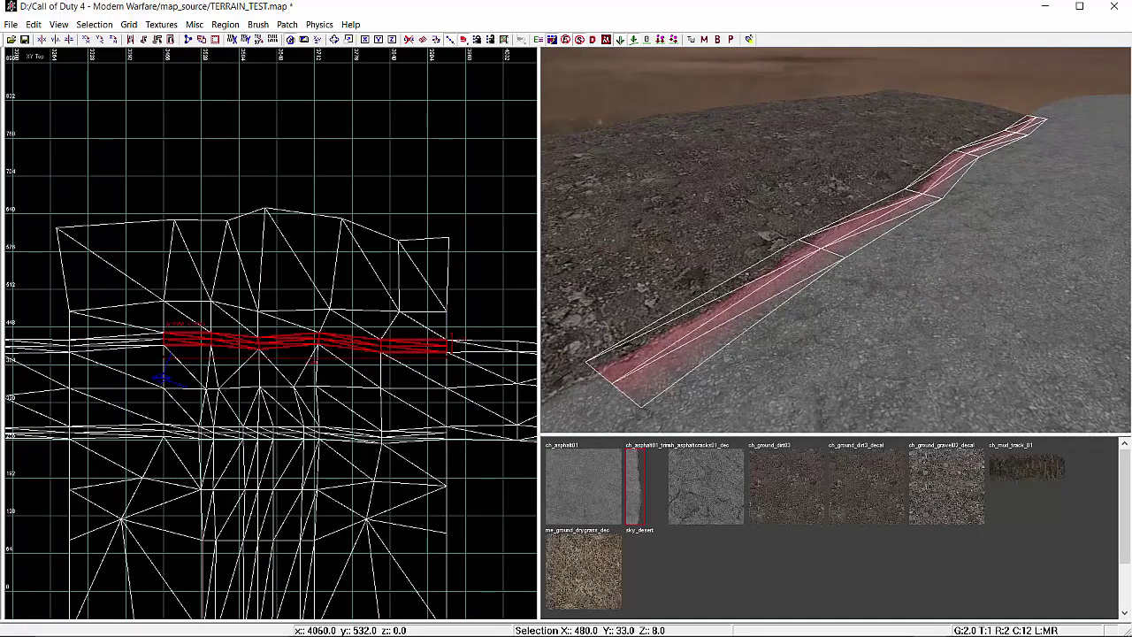
pyautogui.click(713, 485)
pyautogui.moveTo(825, 316); pyautogui.dragTo(814, 317, button='right')
pyautogui.press('s')
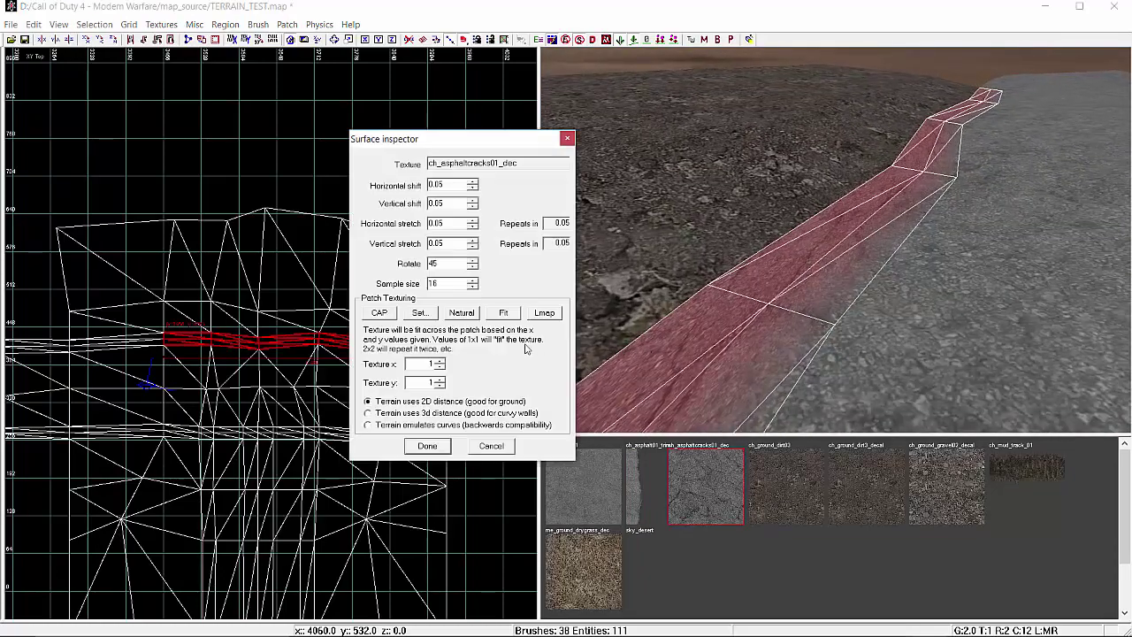
pyautogui.click(380, 313)
pyautogui.click(427, 446)
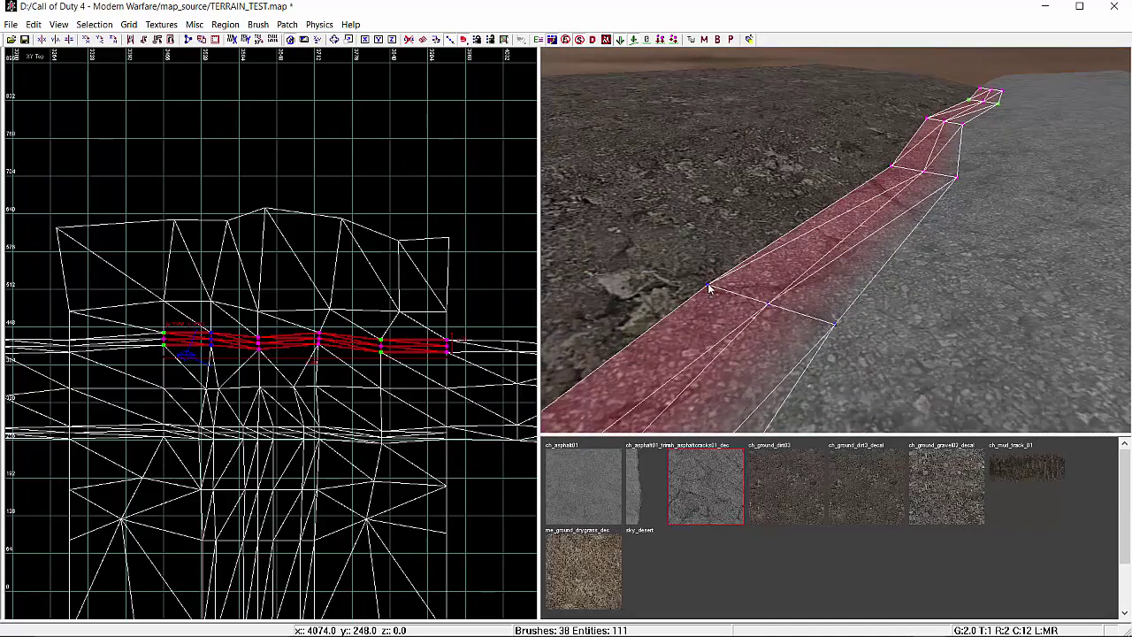
# Set the dirt-side row of vertices on the asphalt cracks strip to alpha 0.
pyautogui.press('g')
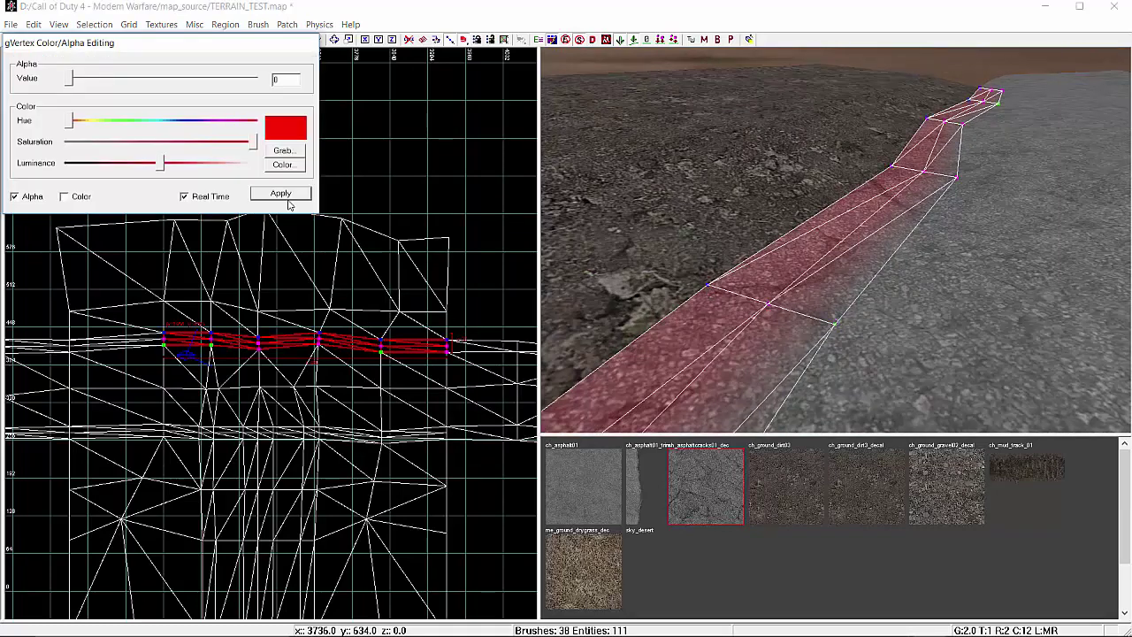
pyautogui.click(274, 196)
pyautogui.moveTo(721, 313); pyautogui.dragTo(789, 302, button='right')
pyautogui.press('v')
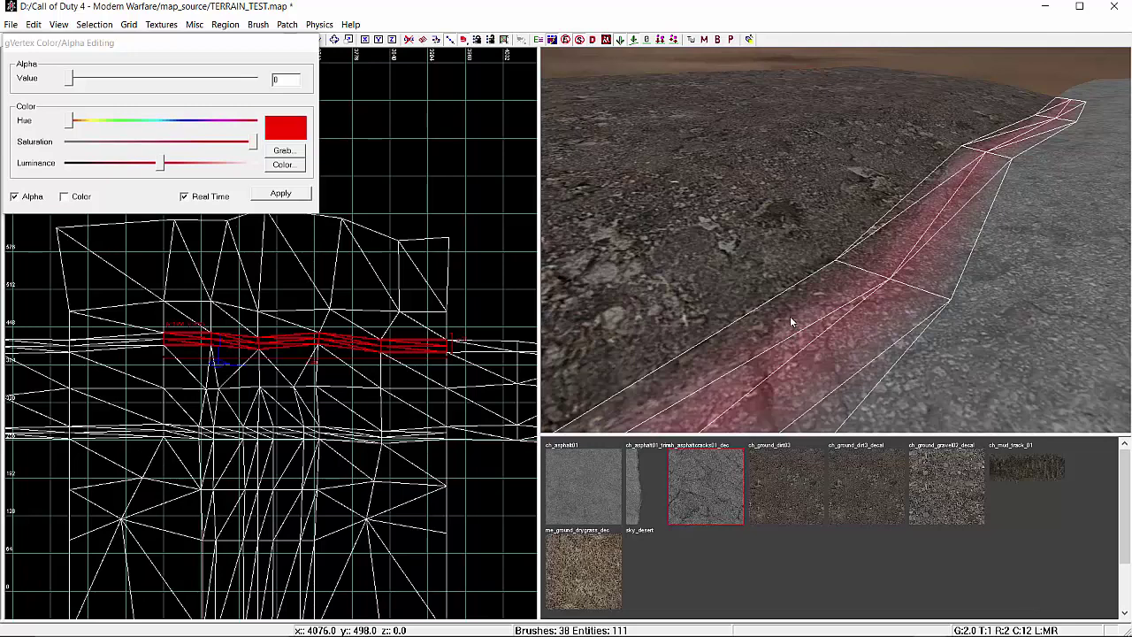
pyautogui.press('Escape')
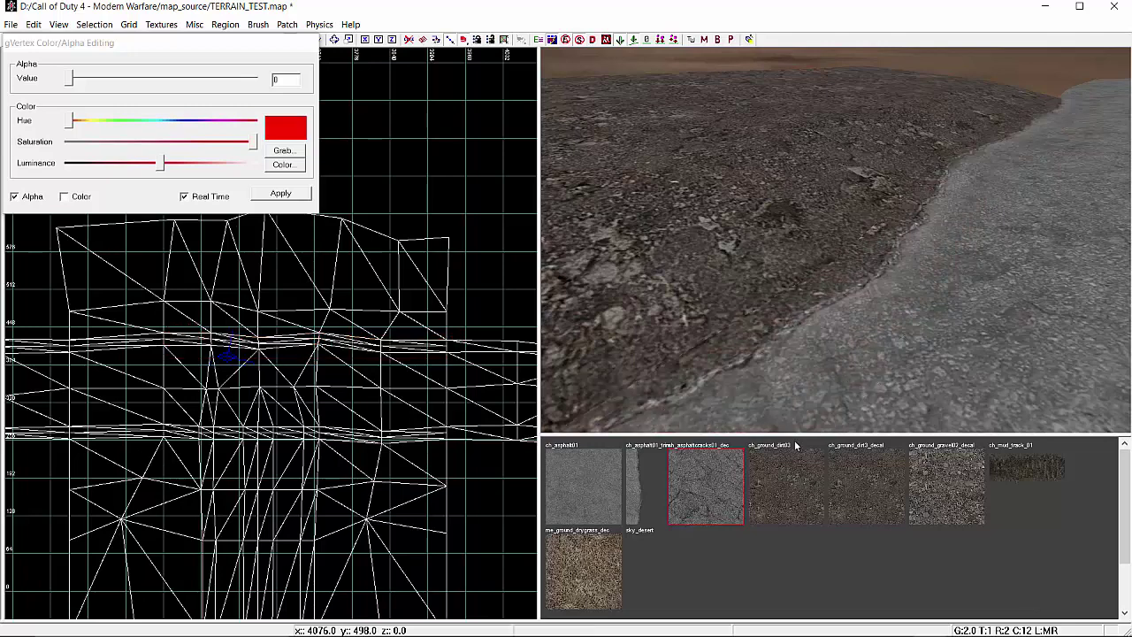
# Pick the ch_asphalt01_trim strip from the overlapping patches and set its vertices across the middle stretch to alpha 0.
pyautogui.moveTo(837, 351)
pyautogui.mouseDown(button='right')
pyautogui.moveTo(796, 356)
pyautogui.moveTo(817, 353)
pyautogui.mouseUp(button='right')
pyautogui.moveTo(928, 242); pyautogui.dragTo(941, 252, button='right')
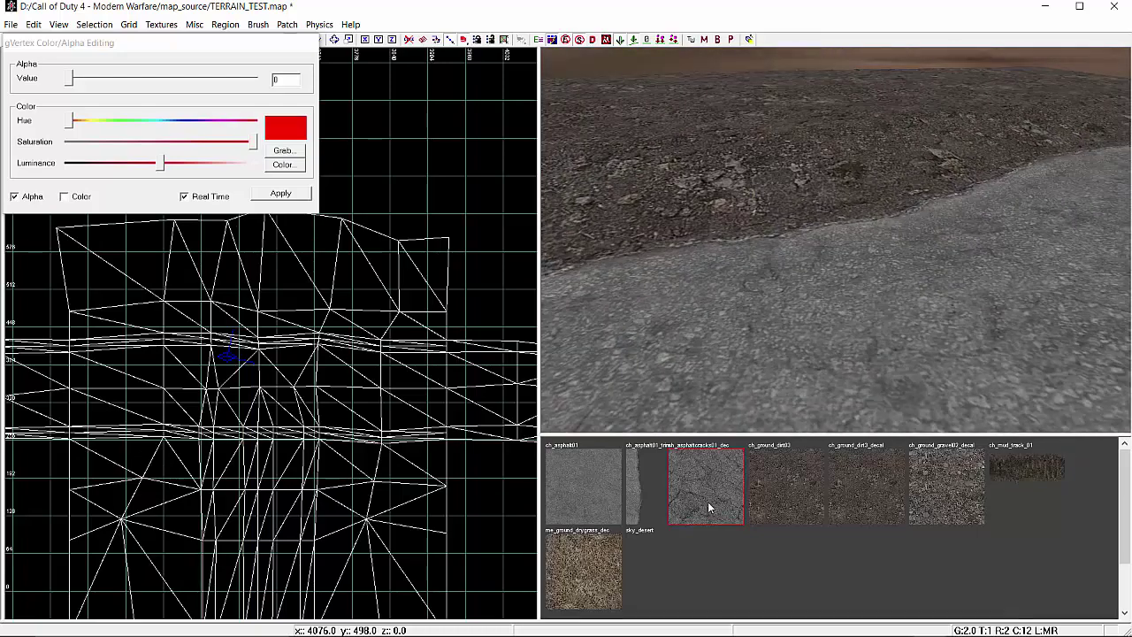
pyautogui.moveTo(880, 271)
pyautogui.mouseDown(button='right')
pyautogui.moveTo(892, 298)
pyautogui.moveTo(881, 285)
pyautogui.mouseUp(button='right')
pyautogui.rightClick(879, 268)
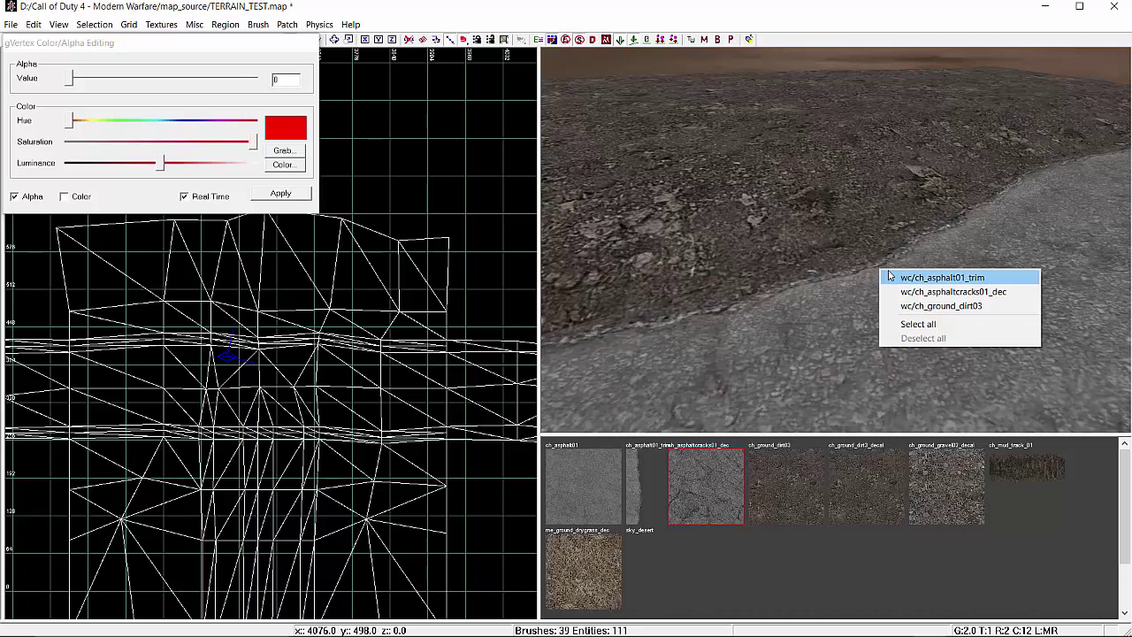
pyautogui.click(889, 276)
pyautogui.moveTo(877, 271)
pyautogui.mouseDown(button='right')
pyautogui.moveTo(877, 294)
pyautogui.moveTo(877, 272)
pyautogui.mouseUp(button='right')
pyautogui.press('v')
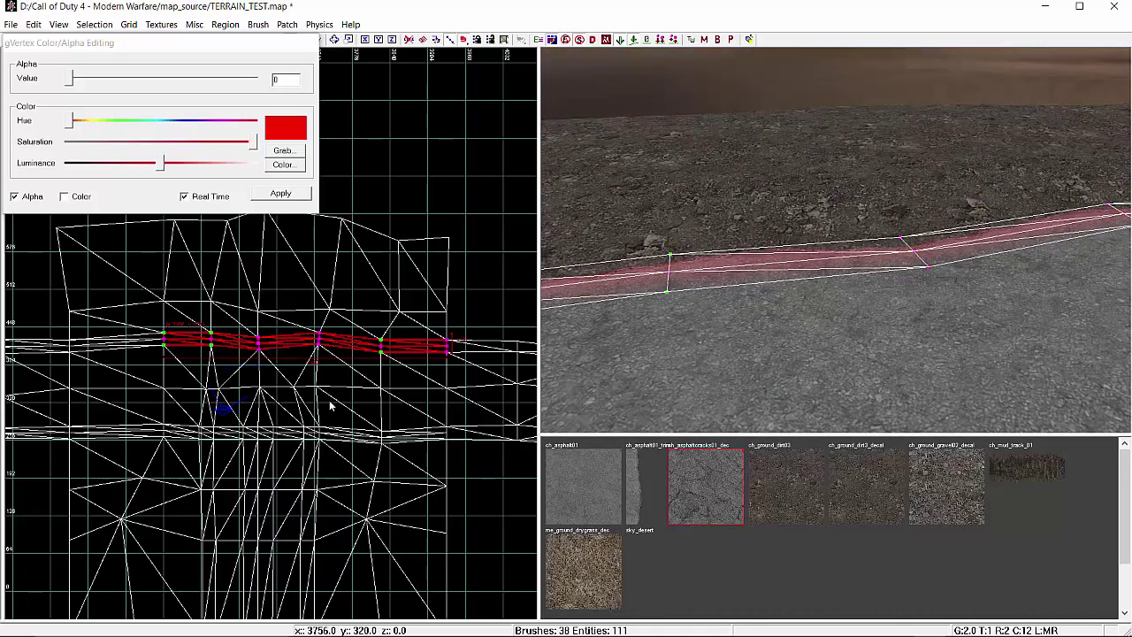
pyautogui.moveTo(242, 302); pyautogui.dragTo(392, 410)
pyautogui.moveTo(788, 329); pyautogui.dragTo(788, 305, button='right')
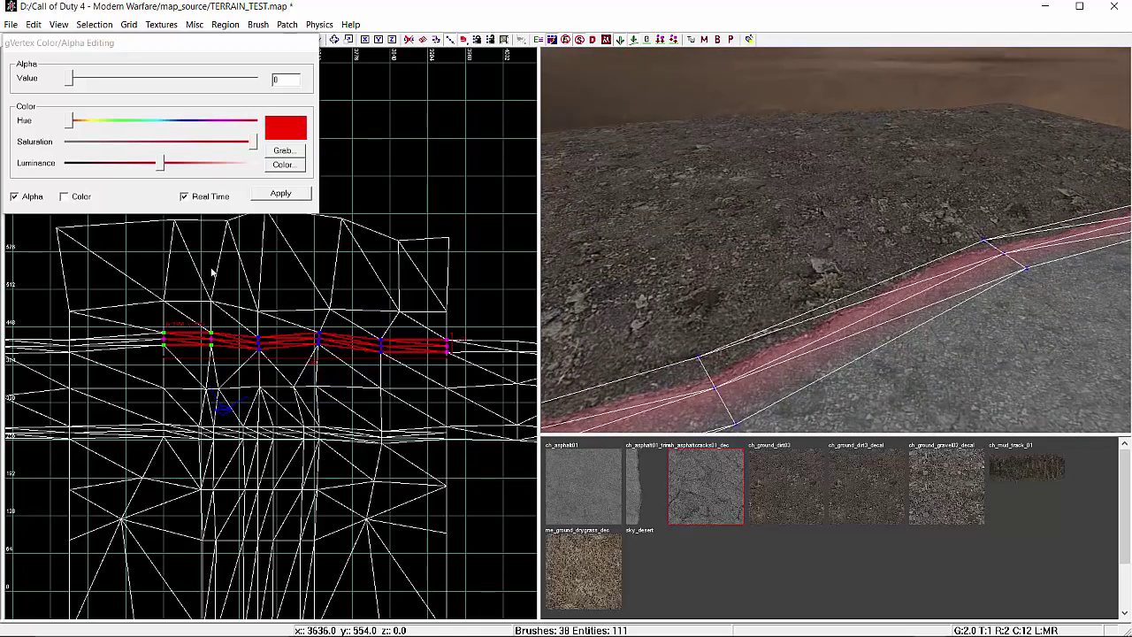
pyautogui.click(272, 196)
pyautogui.moveTo(731, 295)
pyautogui.mouseDown(button='right')
pyautogui.moveTo(719, 321)
pyautogui.moveTo(681, 296)
pyautogui.moveTo(774, 296)
pyautogui.moveTo(739, 306)
pyautogui.moveTo(756, 255)
pyautogui.moveTo(763, 297)
pyautogui.moveTo(729, 300)
pyautogui.mouseUp(button='right')
pyautogui.press('Escape')
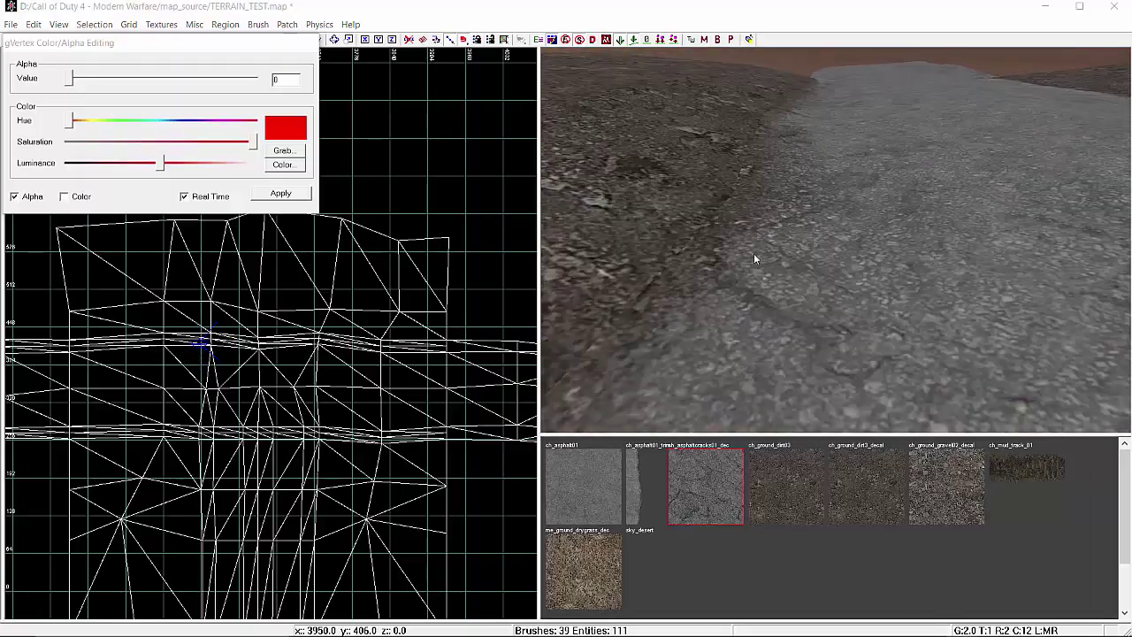
# Select the patches textured with ch_asphaltcracks01_dec and apply the ch_ground_dirt3_decal texture to them.
pyautogui.moveTo(754, 255); pyautogui.dragTo(754, 258, button='right')
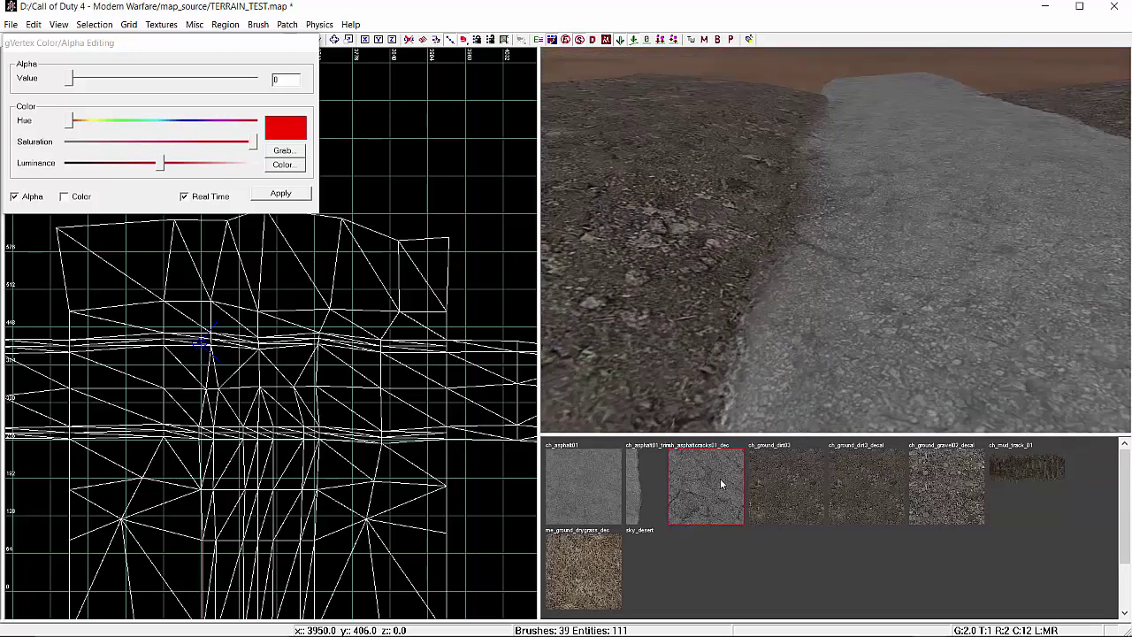
pyautogui.hotkey('shift', 'a')
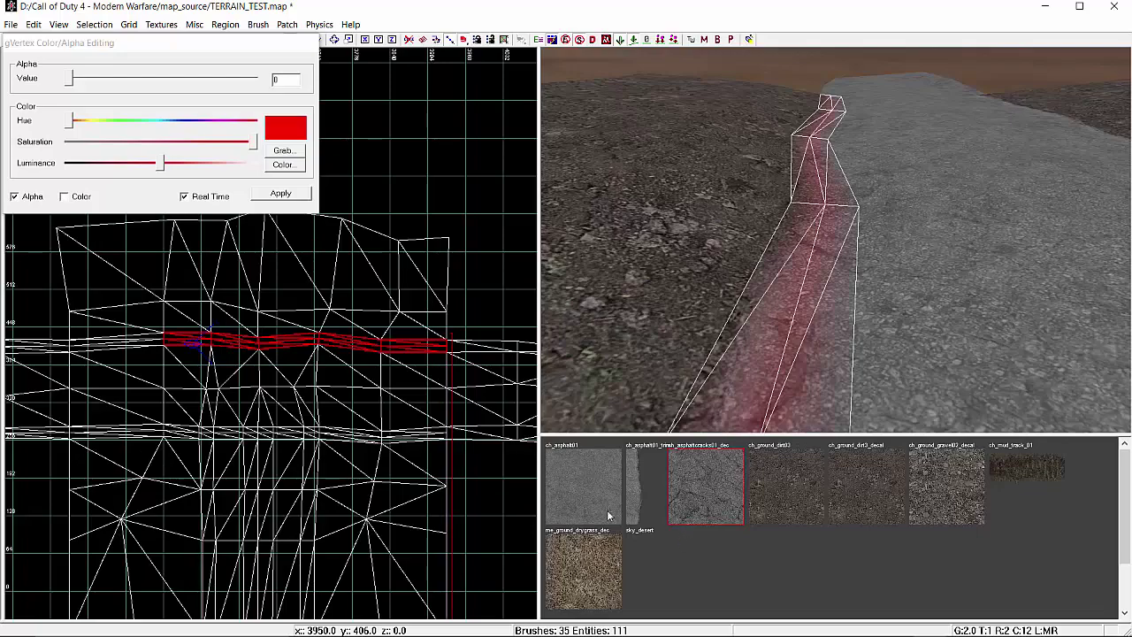
pyautogui.click(853, 468)
pyautogui.moveTo(832, 343); pyautogui.dragTo(829, 328, button='right')
pyautogui.press('Escape')
pyautogui.keyDown('shift'); pyautogui.click(826, 323); pyautogui.keyUp('shift')
pyautogui.press('Escape')
pyautogui.keyDown('shift'); pyautogui.click(849, 263); pyautogui.keyUp('shift')
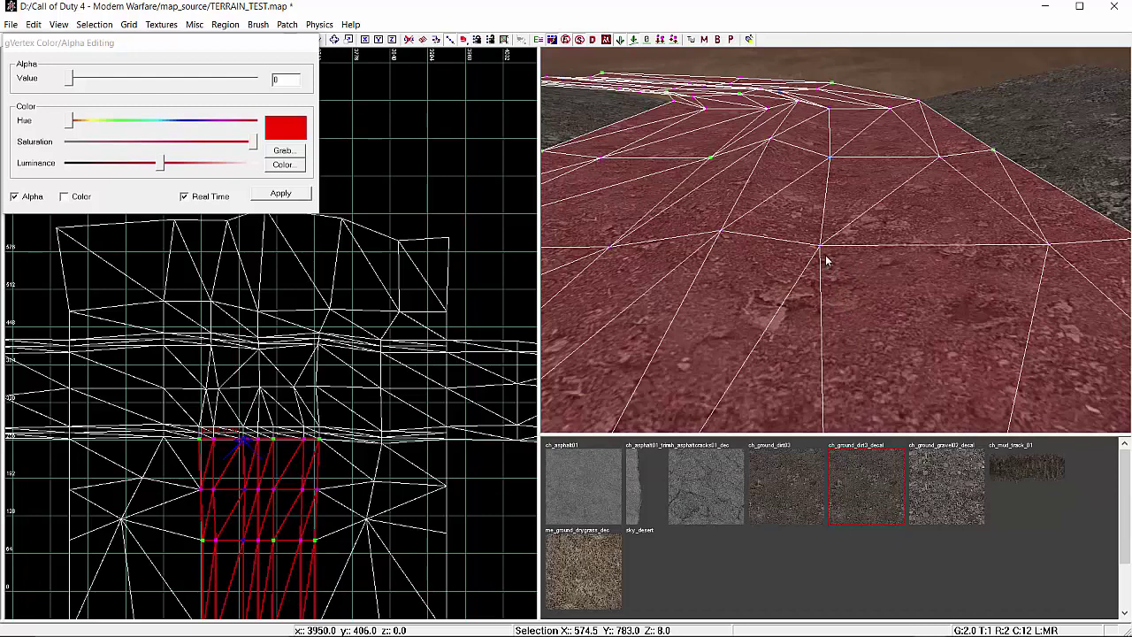
pyautogui.moveTo(828, 256); pyautogui.dragTo(829, 256, button='right')
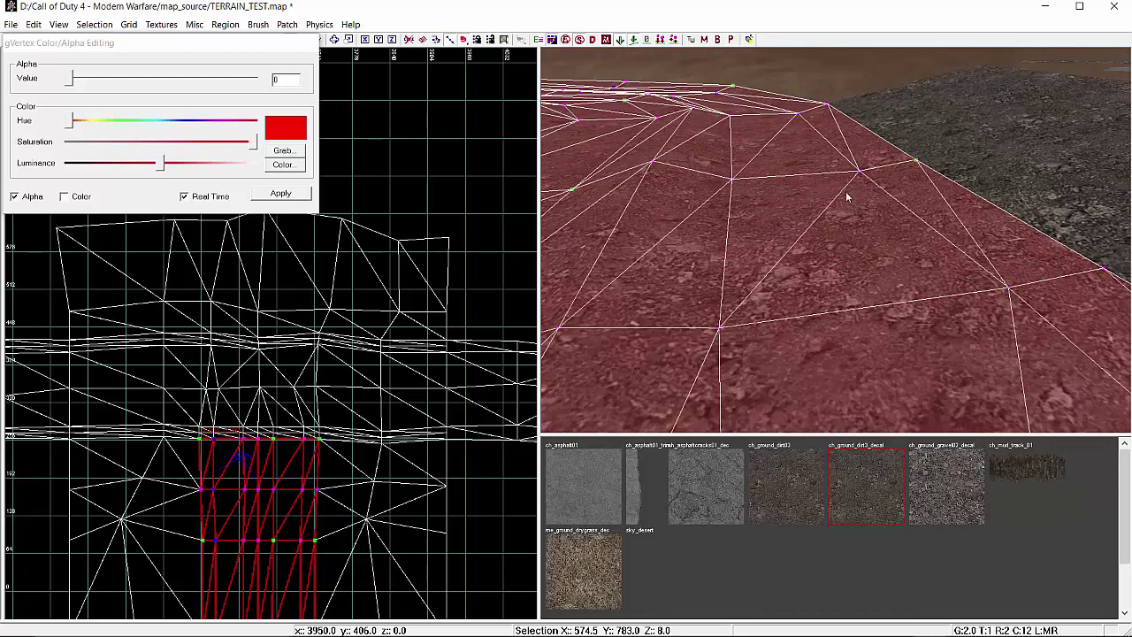
pyautogui.press('Escape')
# Texture the first narrow wheel-track strip on the dirt path with ch_mud_track_01 and apply Natural mapping.
pyautogui.keyDown('shift'); pyautogui.click(827, 226); pyautogui.keyUp('shift')
pyautogui.moveTo(830, 215); pyautogui.dragTo(830, 215, button='right')
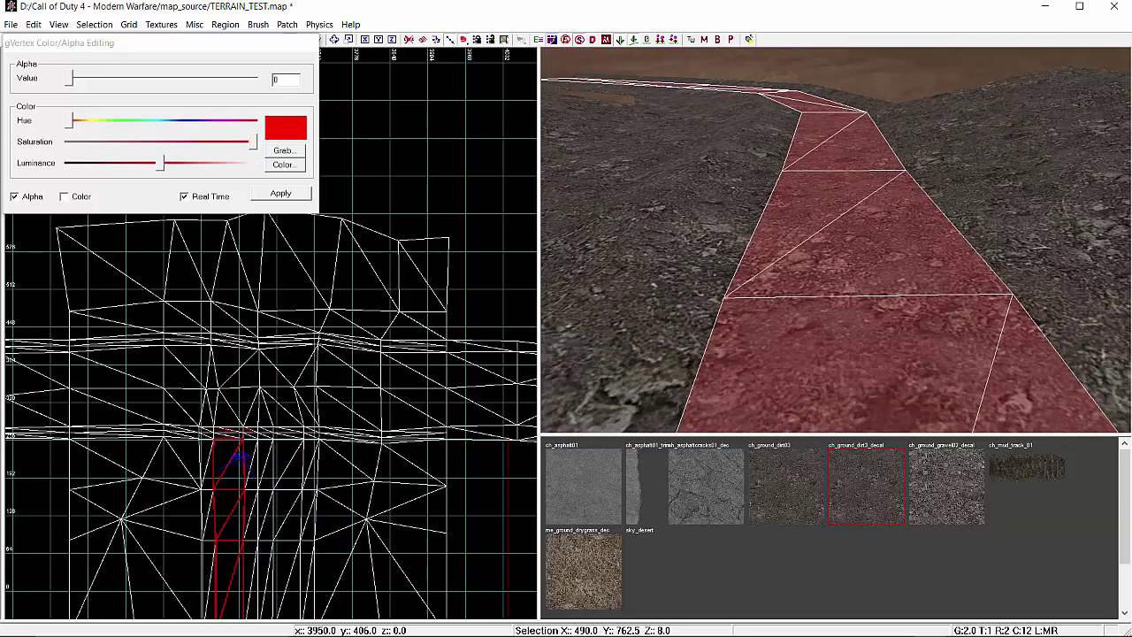
pyautogui.click(1005, 461)
pyautogui.press('s')
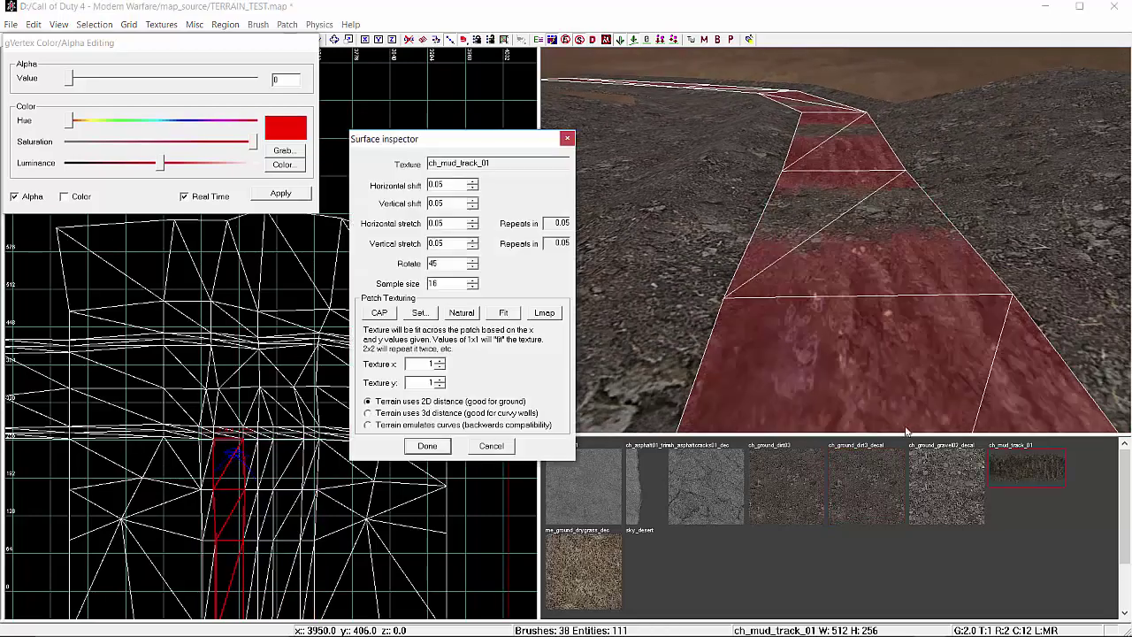
pyautogui.click(464, 318)
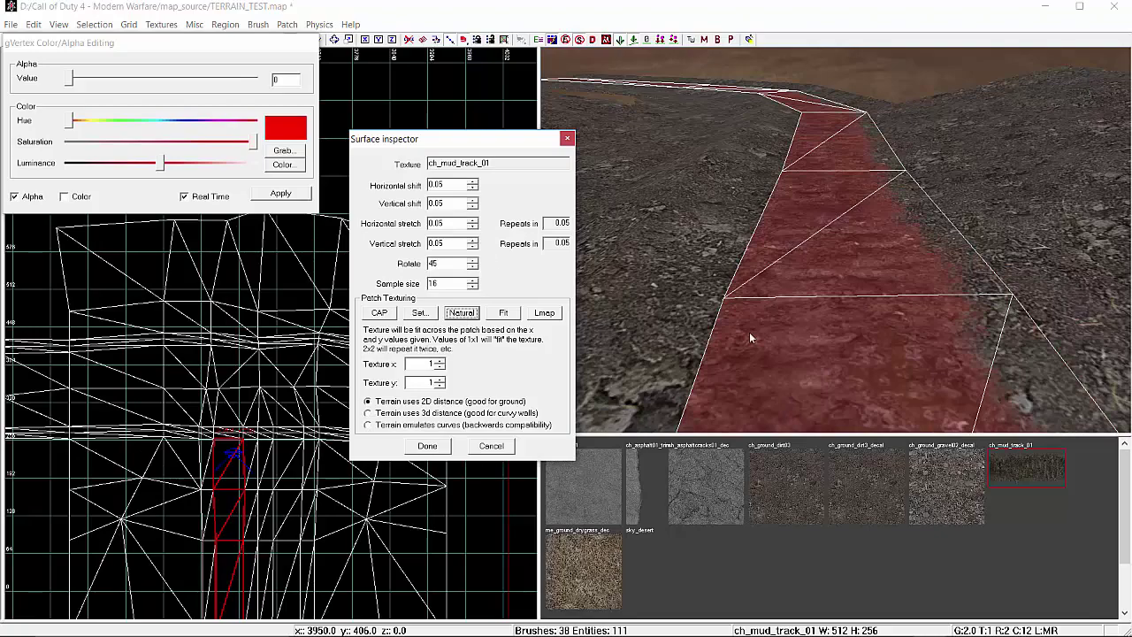
pyautogui.keyDown('shift'); pyautogui.moveTo(807, 301); pyautogui.dragTo(807, 325, button='right'); pyautogui.keyUp('shift')
pyautogui.press('Escape')
# Texture the second wheel-track strip on the dirt path with ch_mud_track_01 and apply Natural mapping.
pyautogui.keyDown('shift'); pyautogui.click(807, 325); pyautogui.keyUp('shift')
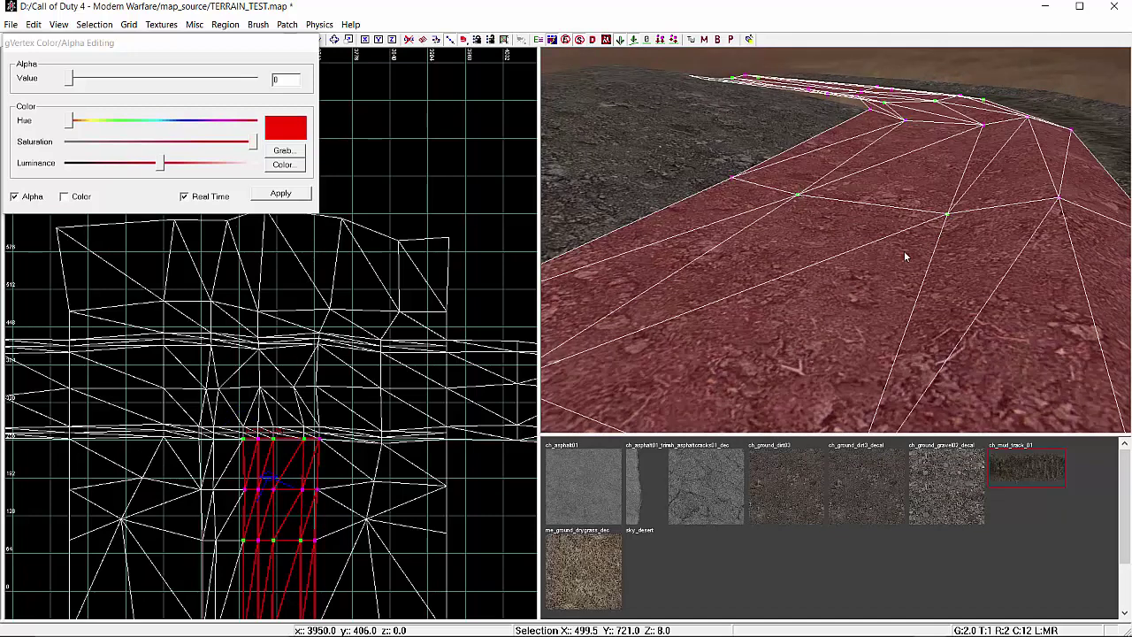
pyautogui.press('Escape')
pyautogui.keyDown('shift'); pyautogui.click(864, 221); pyautogui.keyUp('shift')
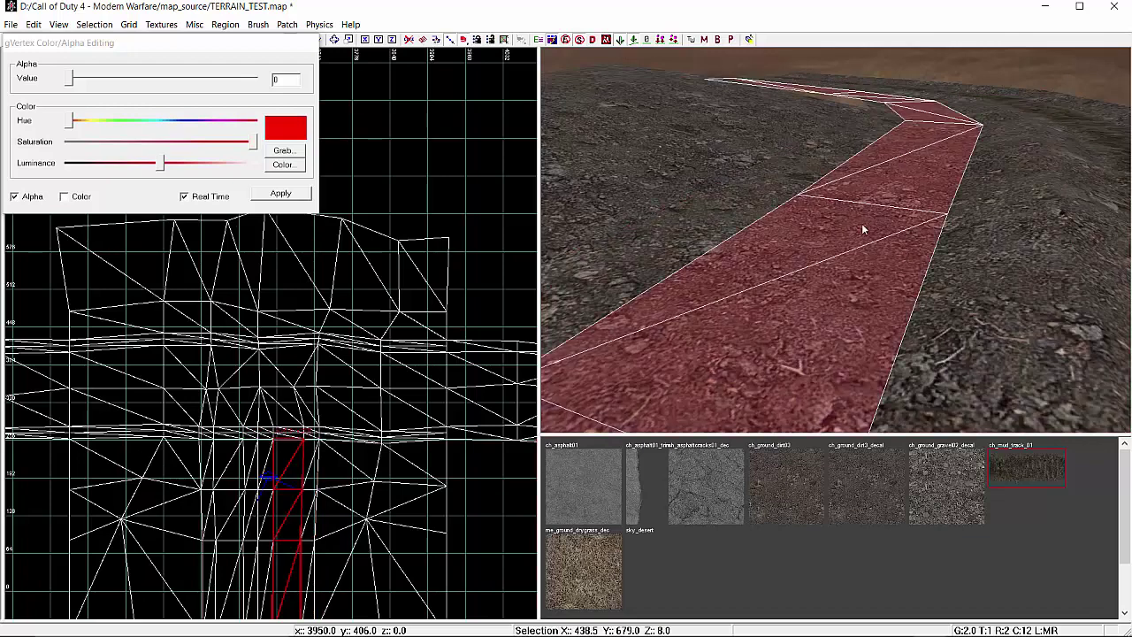
pyautogui.click(1013, 466)
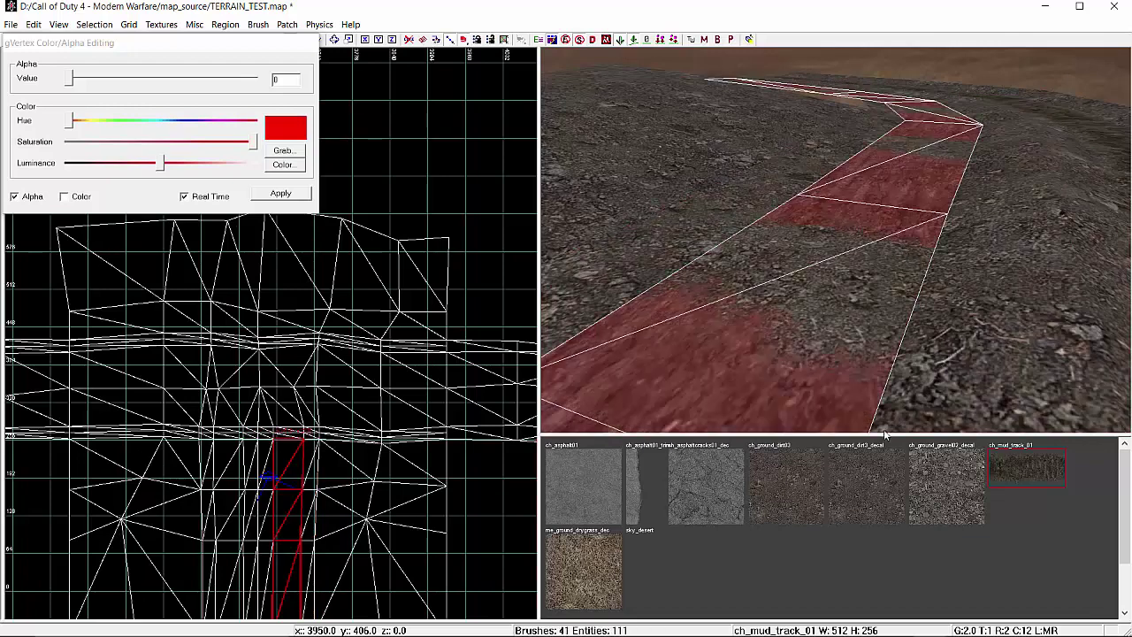
pyautogui.press('s')
pyautogui.click(461, 312)
pyautogui.moveTo(794, 304); pyautogui.dragTo(762, 315, button='right')
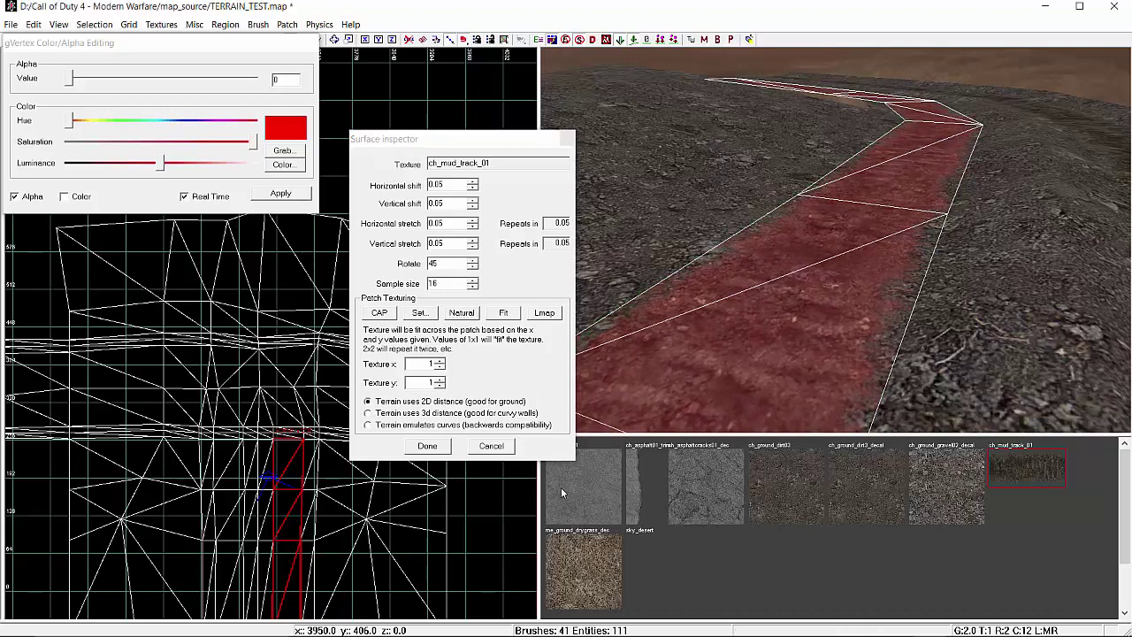
pyautogui.click(449, 451)
pyautogui.moveTo(844, 365); pyautogui.dragTo(844, 250, button='right')
pyautogui.press('Escape')
# Apply ch_ground_gravel02_decal to the strip between the mud tracks and set the vertices along both its sides to alpha 0.
pyautogui.keyDown('shift'); pyautogui.click(844, 276); pyautogui.keyUp('shift')
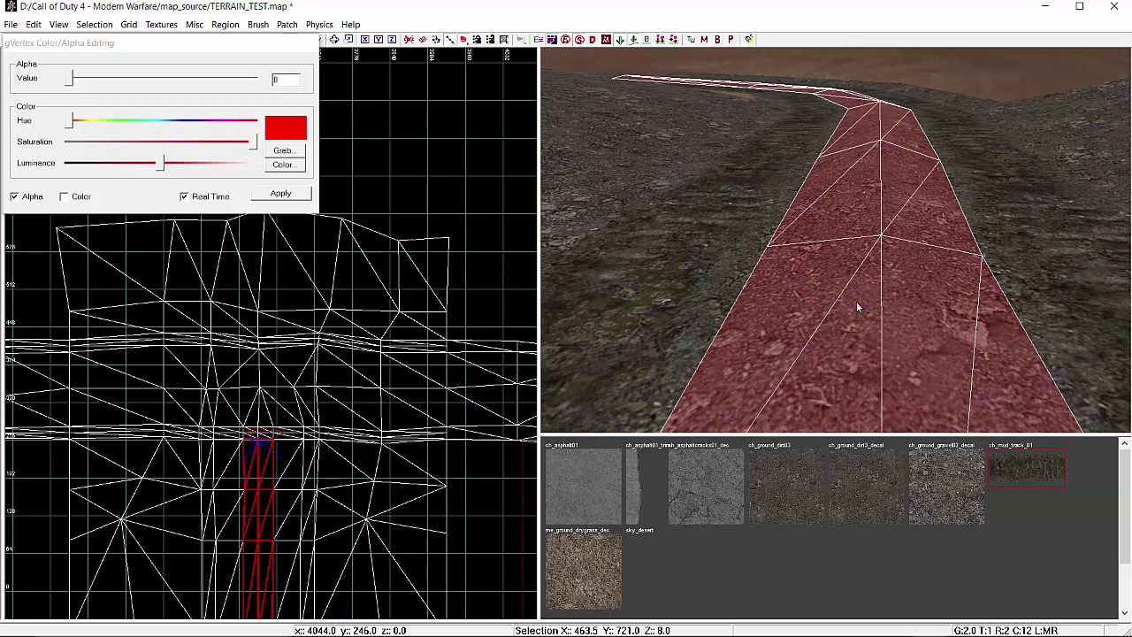
pyautogui.click(937, 486)
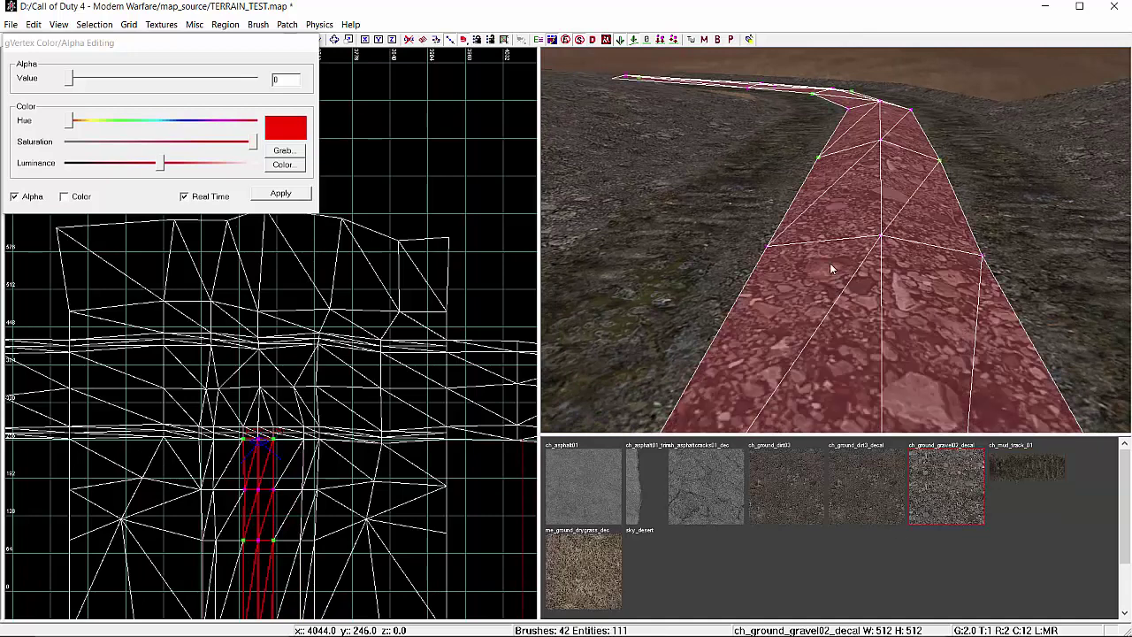
pyautogui.click(281, 193)
pyautogui.click(980, 259)
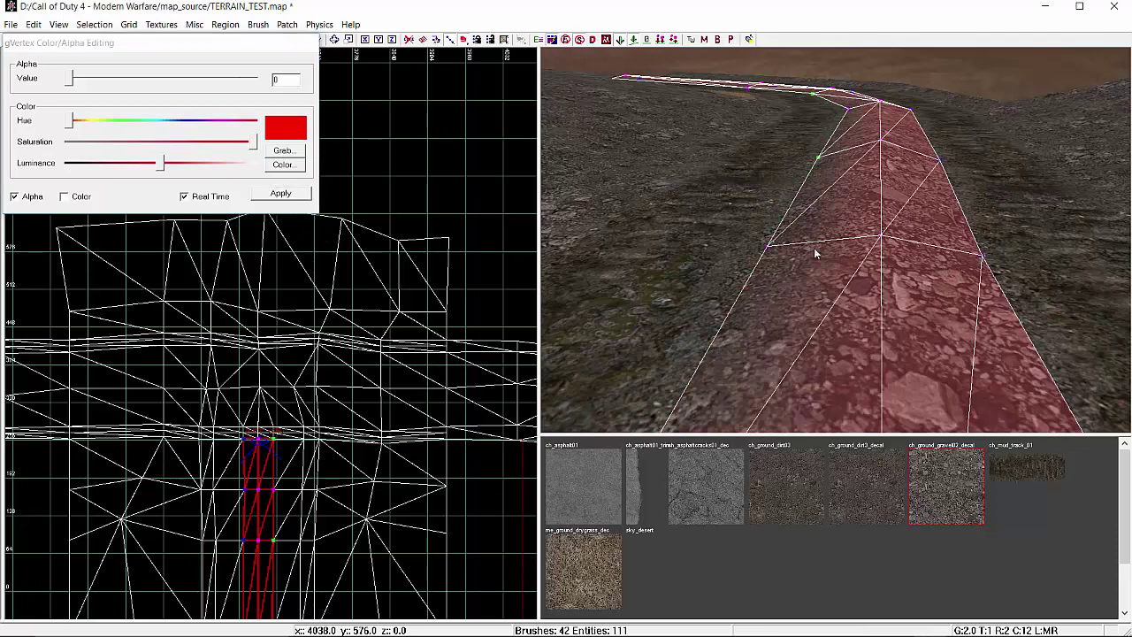
pyautogui.click(300, 193)
pyautogui.moveTo(806, 247); pyautogui.dragTo(822, 286, button='right')
pyautogui.press('Escape')
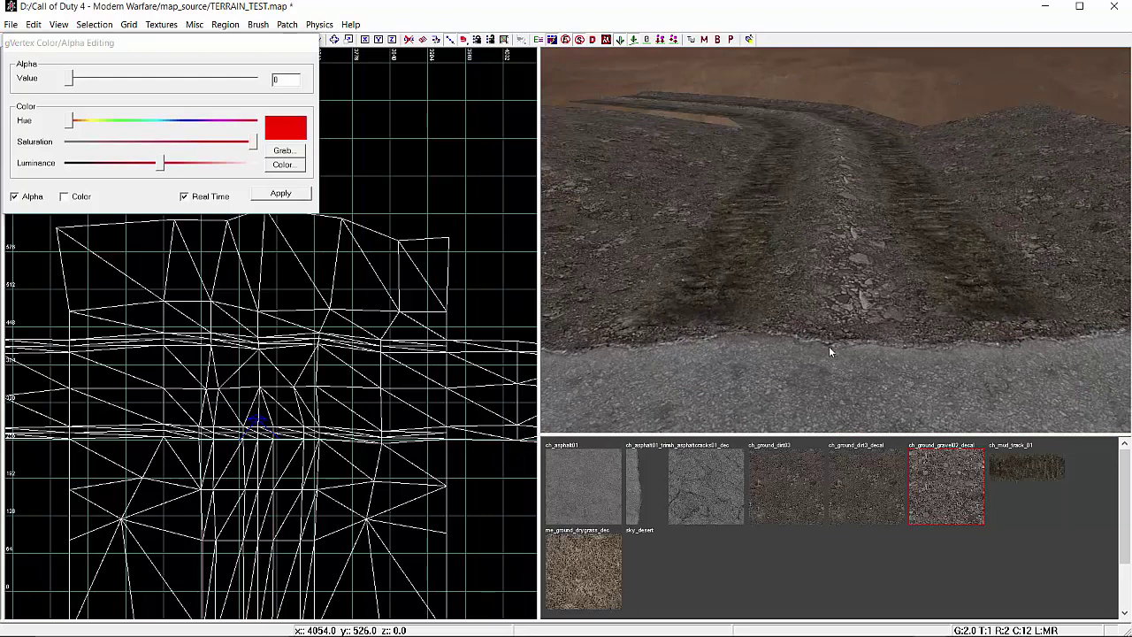
# Select both mud tracks and the gravel strip and set their end vertices beside the asphalt to alpha 56.
pyautogui.keyDown('shift'); pyautogui.click(741, 311); pyautogui.keyUp('shift')
pyautogui.keyDown('shift'); pyautogui.click(822, 290); pyautogui.keyUp('shift')
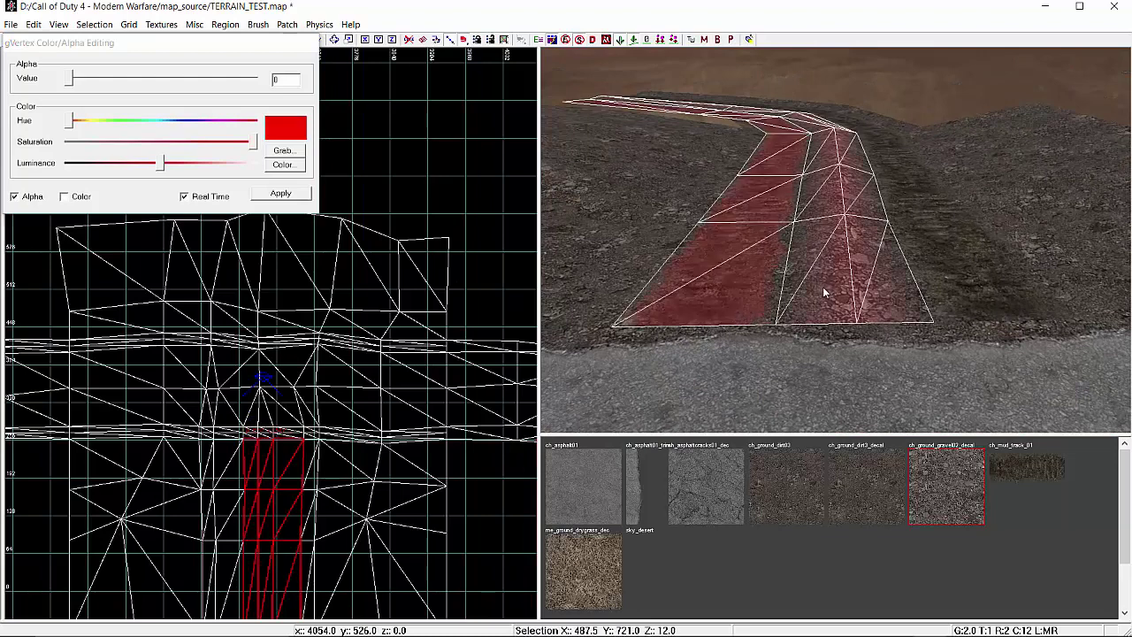
pyautogui.keyDown('shift'); pyautogui.click(998, 274); pyautogui.keyUp('shift')
pyautogui.press('v')
pyautogui.moveTo(175, 425); pyautogui.dragTo(326, 449)
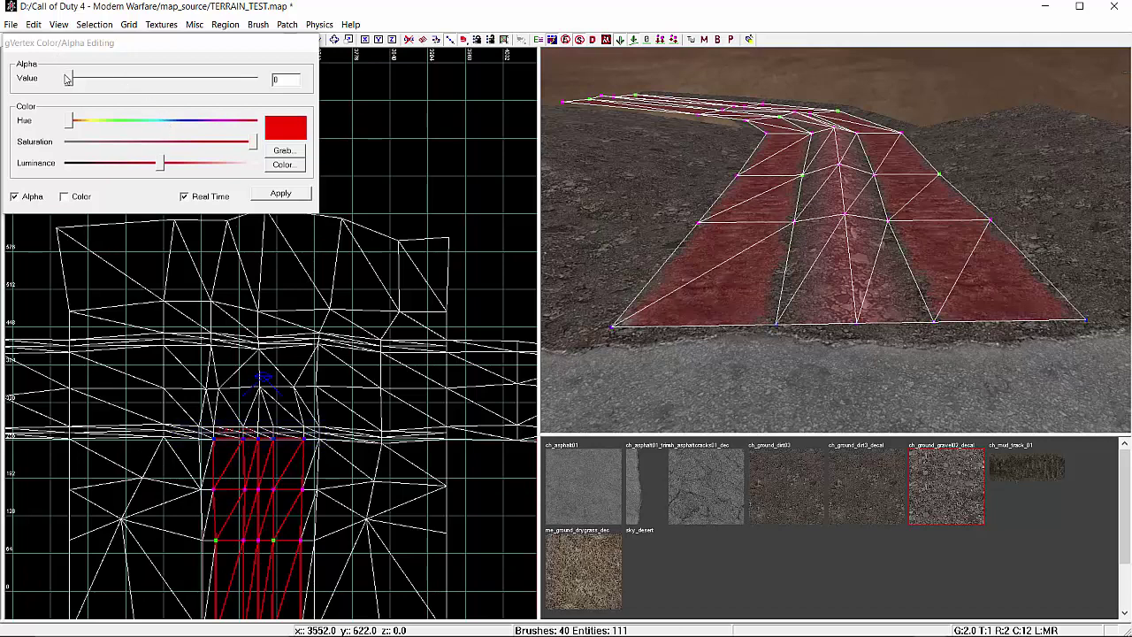
pyautogui.moveTo(73, 85); pyautogui.dragTo(111, 89)
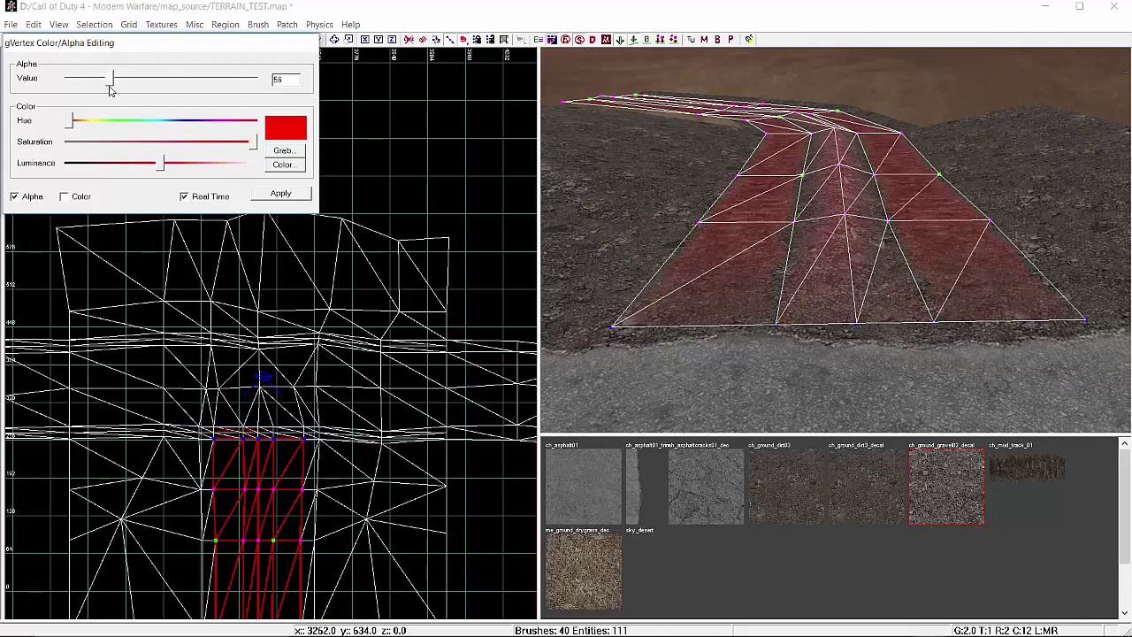
pyautogui.scroll(2, 820, 328)
pyautogui.press('Escape')
# Select the large dirt terrain patches on both sides of the path and across the road, and apply me_ground_drygrass_dec.
pyautogui.moveTo(819, 328); pyautogui.dragTo(819, 274, button='right')
pyautogui.keyDown('shift'); pyautogui.click(847, 182); pyautogui.keyUp('shift')
pyautogui.moveTo(847, 182); pyautogui.dragTo(761, 200, button='right')
pyautogui.keyDown('shift'); pyautogui.click(735, 244); pyautogui.keyUp('shift')
pyautogui.moveTo(735, 244); pyautogui.dragTo(809, 244, button='right')
pyautogui.keyDown('shift'); pyautogui.click(822, 247); pyautogui.keyUp('shift')
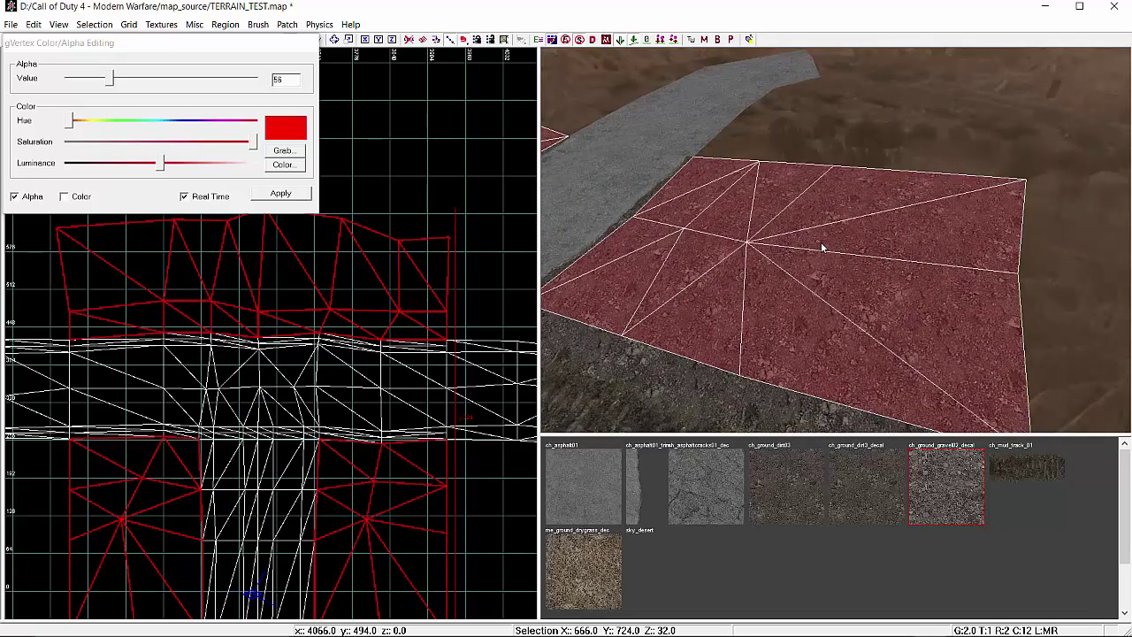
pyautogui.click(604, 535)
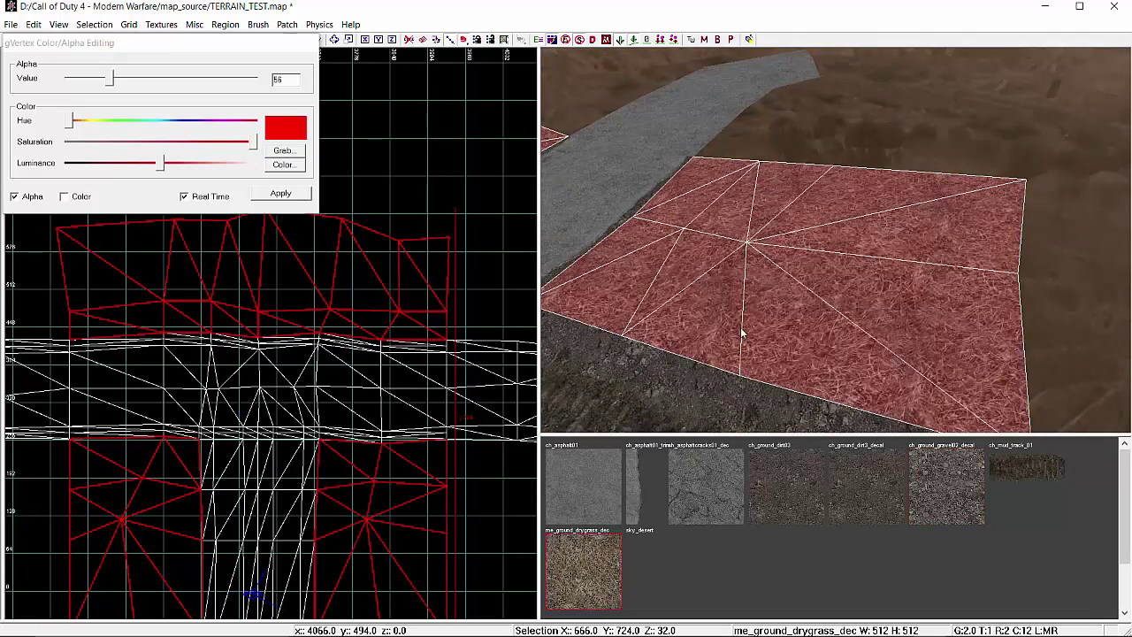
# Set the dry-grass vertices that border both edges of the asphalt road to alpha 56.
pyautogui.press('v')
pyautogui.moveTo(45, 392); pyautogui.dragTo(457, 462)
pyautogui.moveTo(51, 325); pyautogui.dragTo(499, 366)
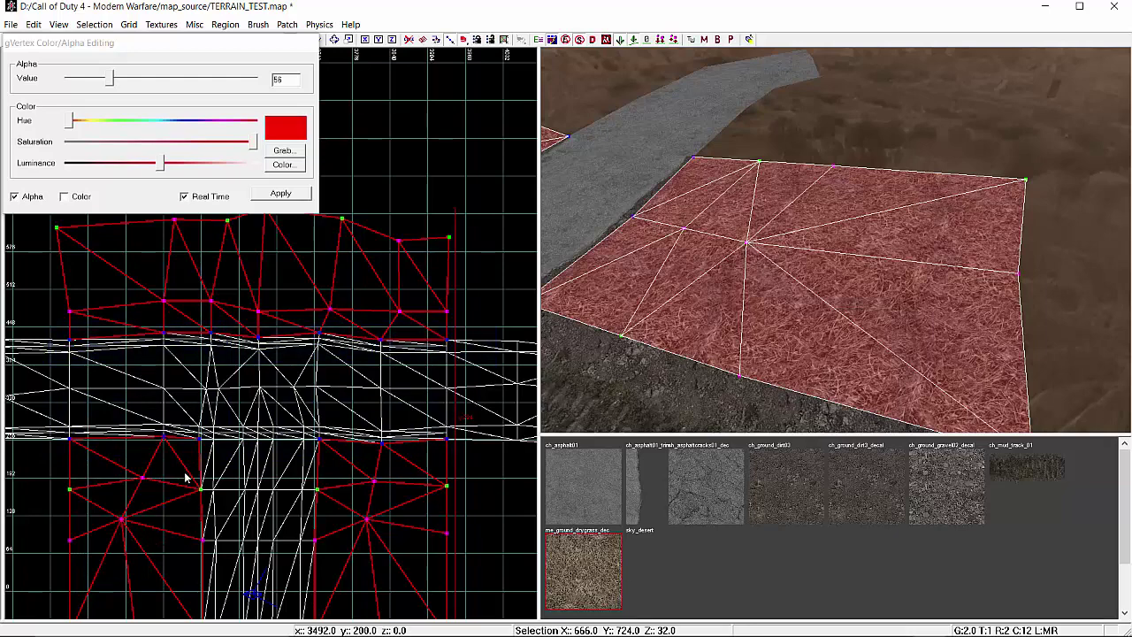
pyautogui.click(282, 194)
# Set the dry-grass vertices along both sides of the dirt path to alpha 56 and deselect the grass patches.
pyautogui.moveTo(726, 301); pyautogui.dragTo(727, 314, button='right')
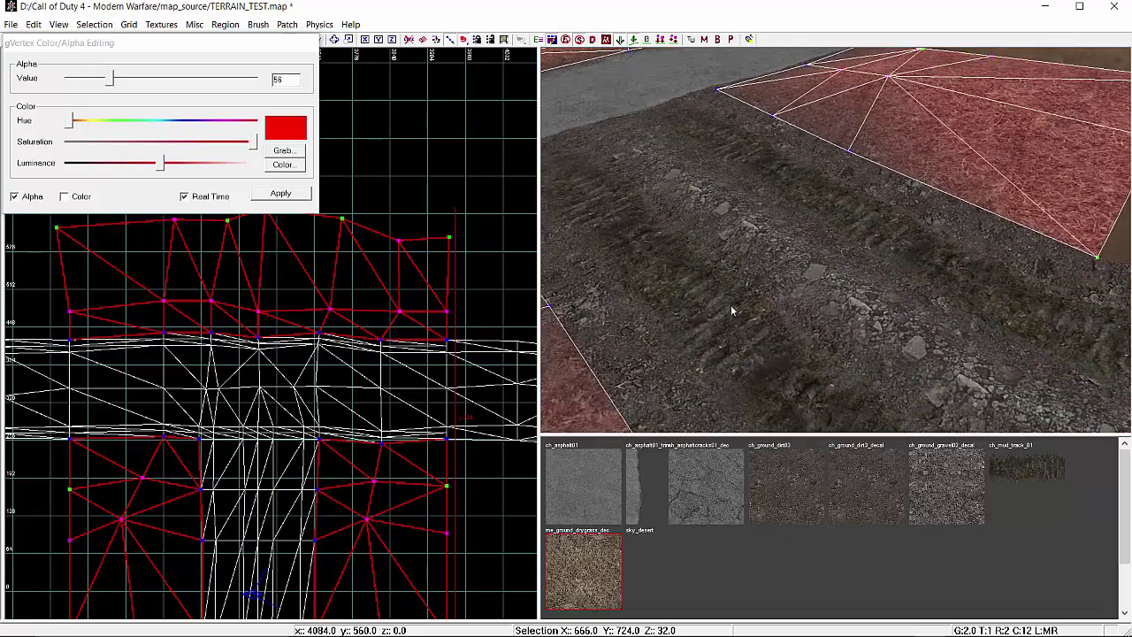
pyautogui.click(284, 194)
pyautogui.moveTo(807, 221); pyautogui.dragTo(786, 220, button='right')
pyautogui.click(297, 195)
pyautogui.moveTo(672, 230)
pyautogui.mouseDown(button='right')
pyautogui.moveTo(686, 229)
pyautogui.moveTo(675, 235)
pyautogui.moveTo(667, 221)
pyautogui.moveTo(687, 224)
pyautogui.moveTo(632, 232)
pyautogui.moveTo(676, 227)
pyautogui.moveTo(663, 219)
pyautogui.moveTo(663, 232)
pyautogui.mouseUp(button='right')
pyautogui.press('Escape')
pyautogui.moveTo(749, 261); pyautogui.dragTo(690, 268, button='right')
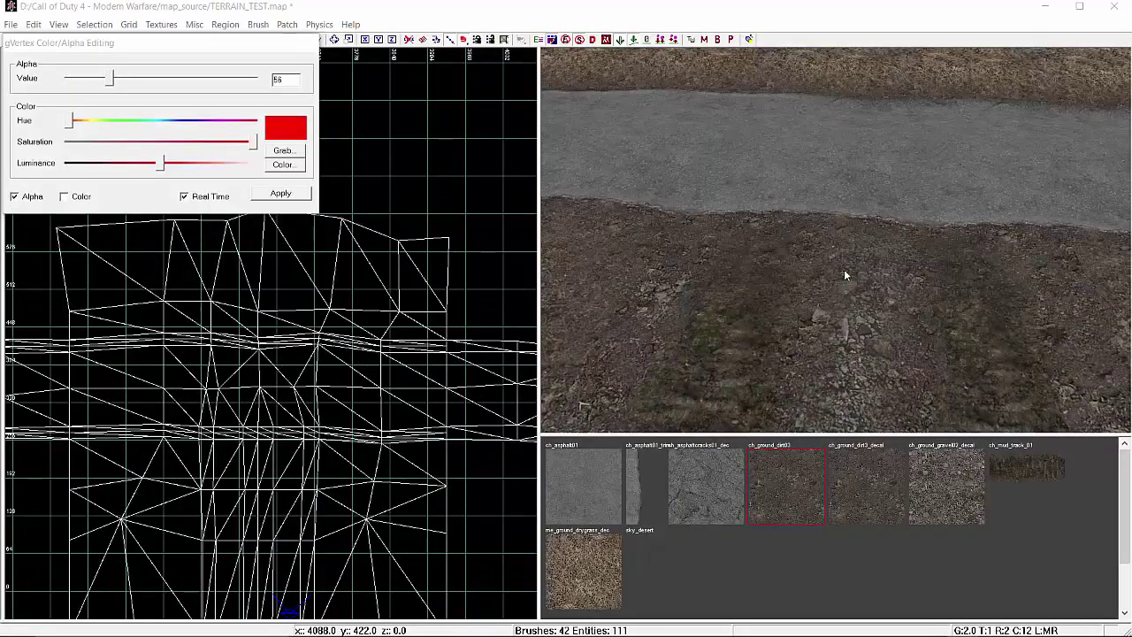
# Inspect the vertex layout of the full asphalt road and of its overlay patch at the dirt-path junction.
pyautogui.moveTo(844, 276)
pyautogui.mouseDown(button='right')
pyautogui.moveTo(830, 288)
pyautogui.moveTo(844, 276)
pyautogui.mouseUp(button='right')
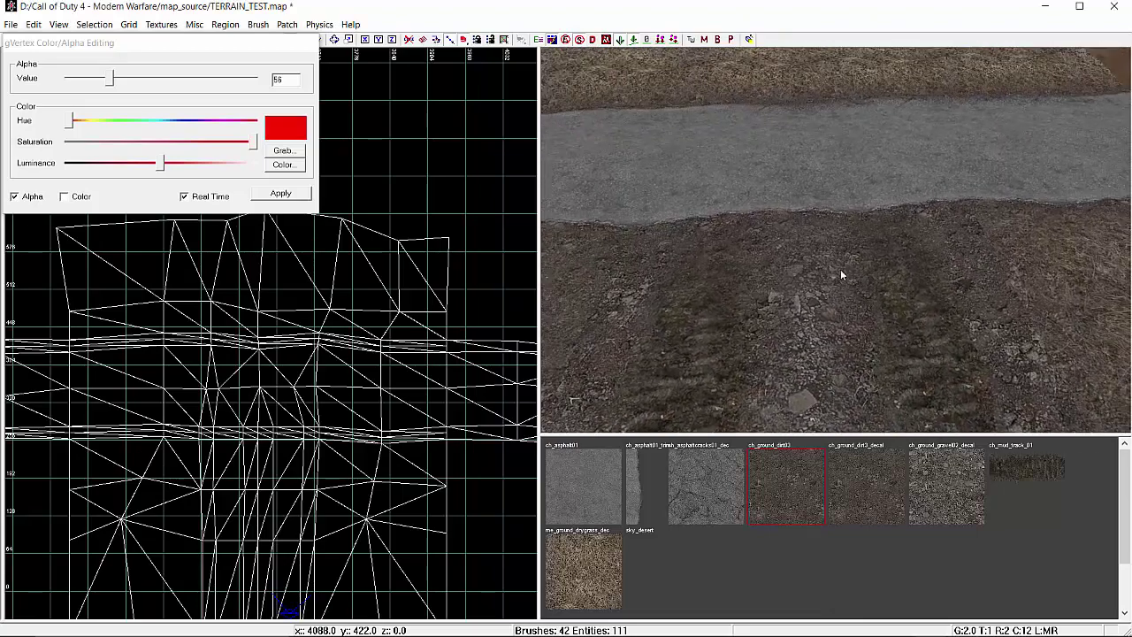
pyautogui.keyDown('shift'); pyautogui.click(786, 175); pyautogui.keyUp('shift')
pyautogui.press('v')
pyautogui.moveTo(898, 230); pyautogui.dragTo(893, 230, button='right')
pyautogui.keyDown('alt'); pyautogui.click(833, 207); pyautogui.keyUp('alt')
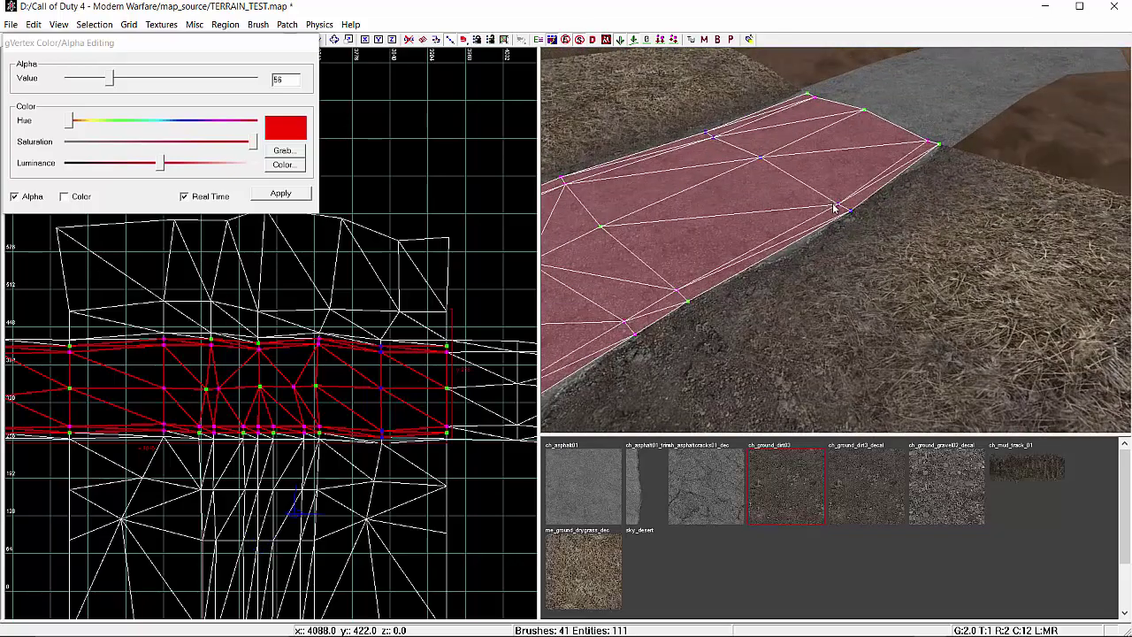
pyautogui.moveTo(833, 207); pyautogui.dragTo(833, 217, button='right')
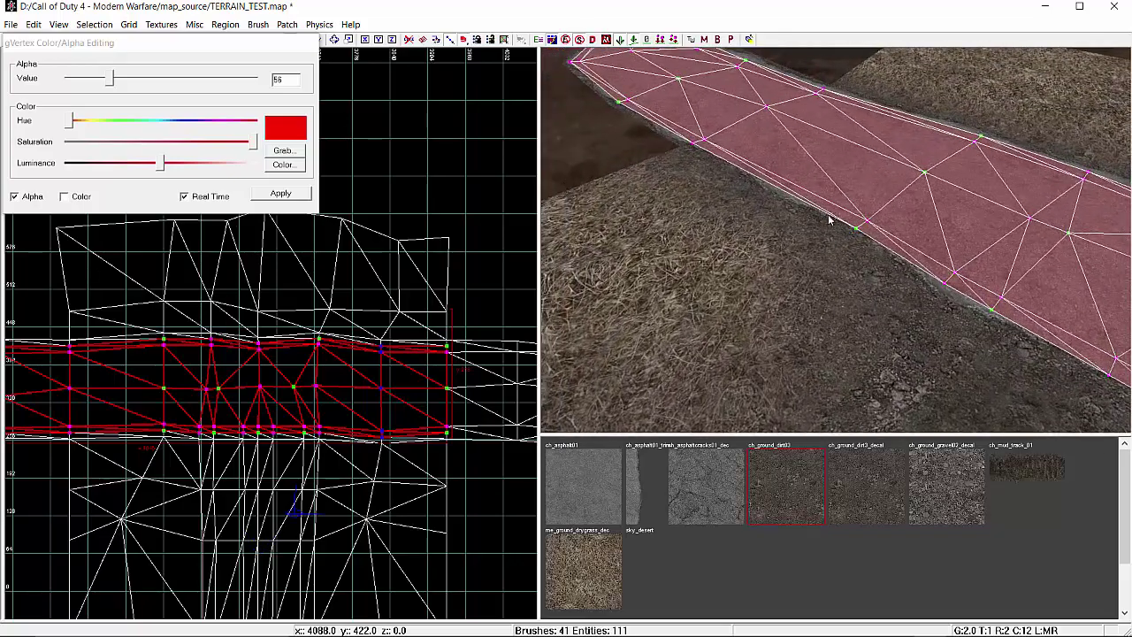
pyautogui.keyDown('alt'); pyautogui.click(871, 222); pyautogui.keyUp('alt')
pyautogui.press('Escape')
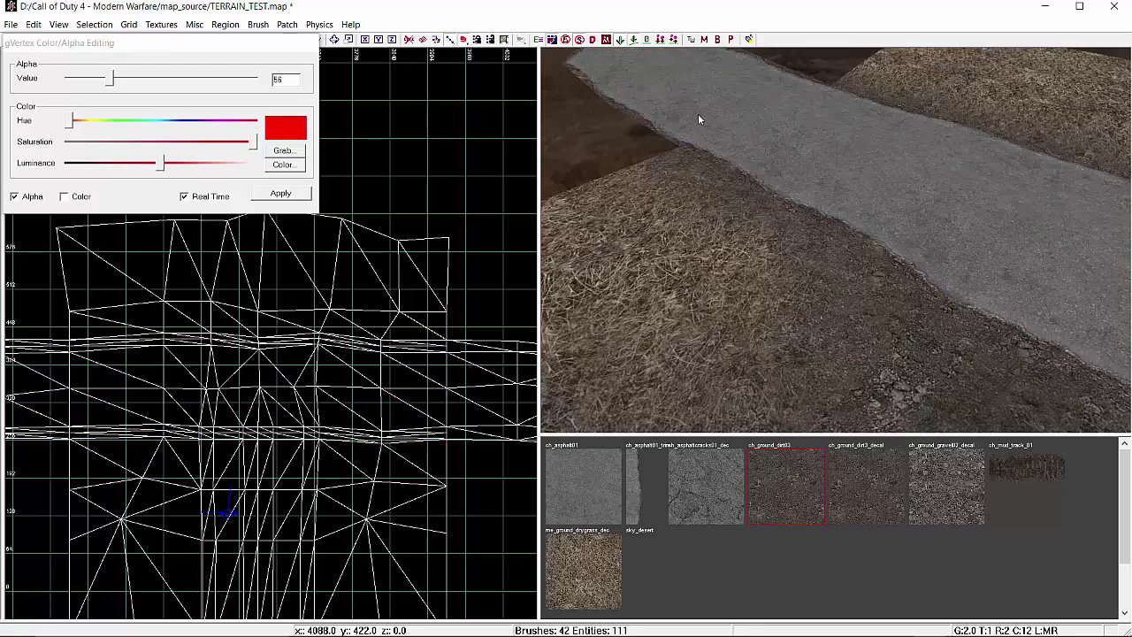
pyautogui.moveTo(738, 111); pyautogui.dragTo(735, 111, button='right')
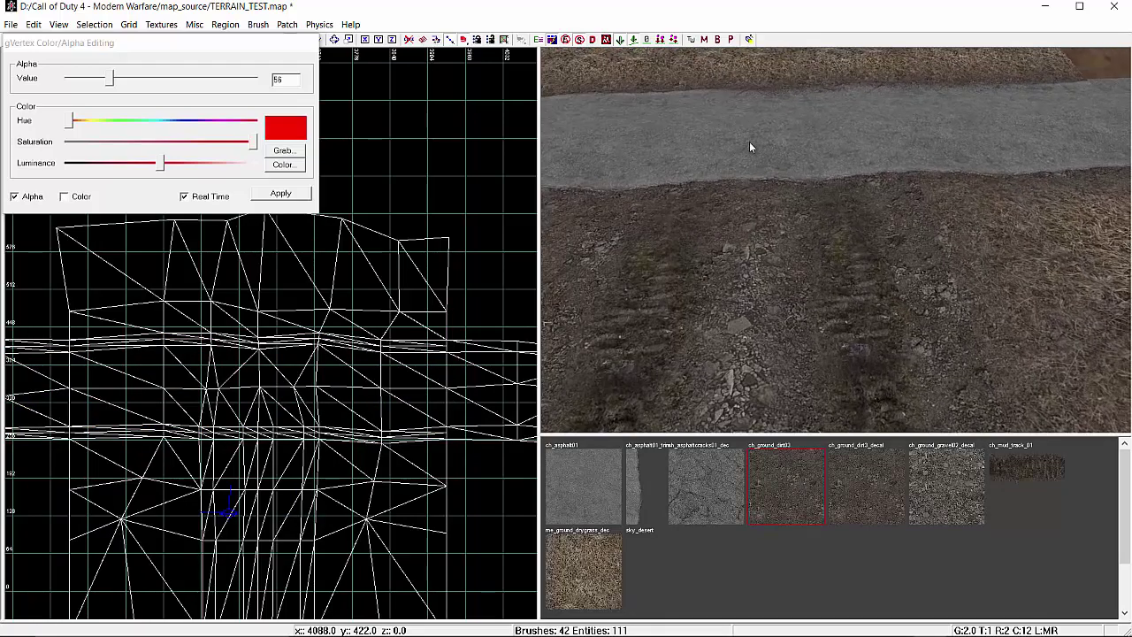
pyautogui.keyDown('shift'); pyautogui.click(750, 148); pyautogui.keyUp('shift')
pyautogui.moveTo(762, 205); pyautogui.dragTo(763, 207, button='right')
pyautogui.press('v')
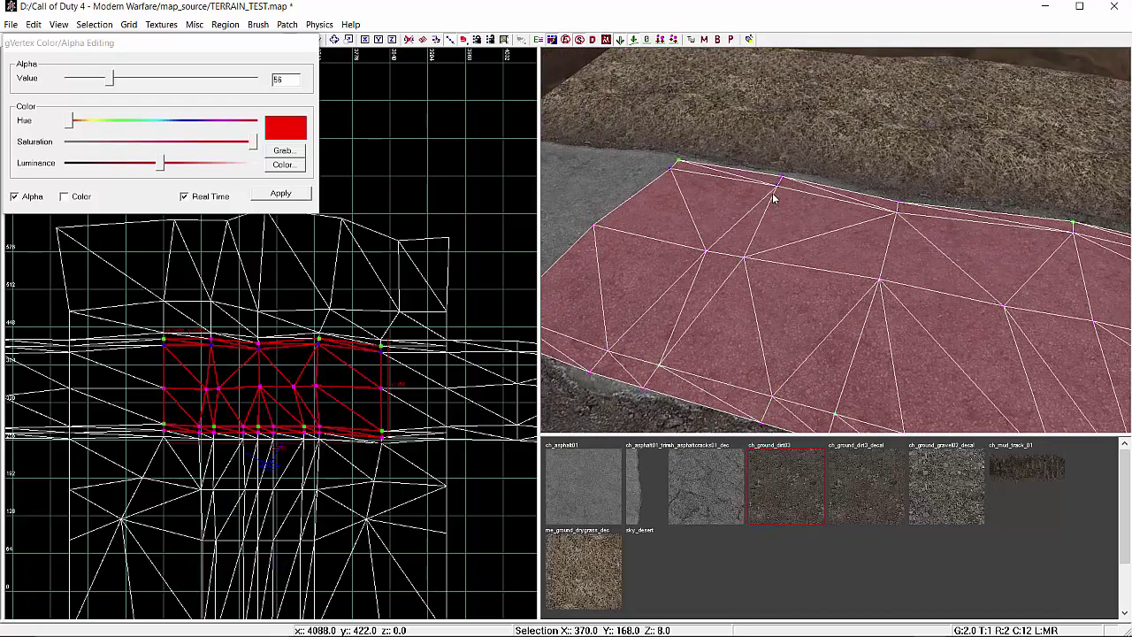
pyautogui.press('Escape')
# Inspect the vertices of the narrow edge strip beside the asphalt and of the dirt-path terrain.
pyautogui.moveTo(855, 201); pyautogui.dragTo(886, 232, button='right')
pyautogui.keyDown('shift'); pyautogui.click(851, 230); pyautogui.keyUp('shift')
pyautogui.press('Escape')
pyautogui.keyDown('shift'); pyautogui.click(887, 233); pyautogui.keyUp('shift')
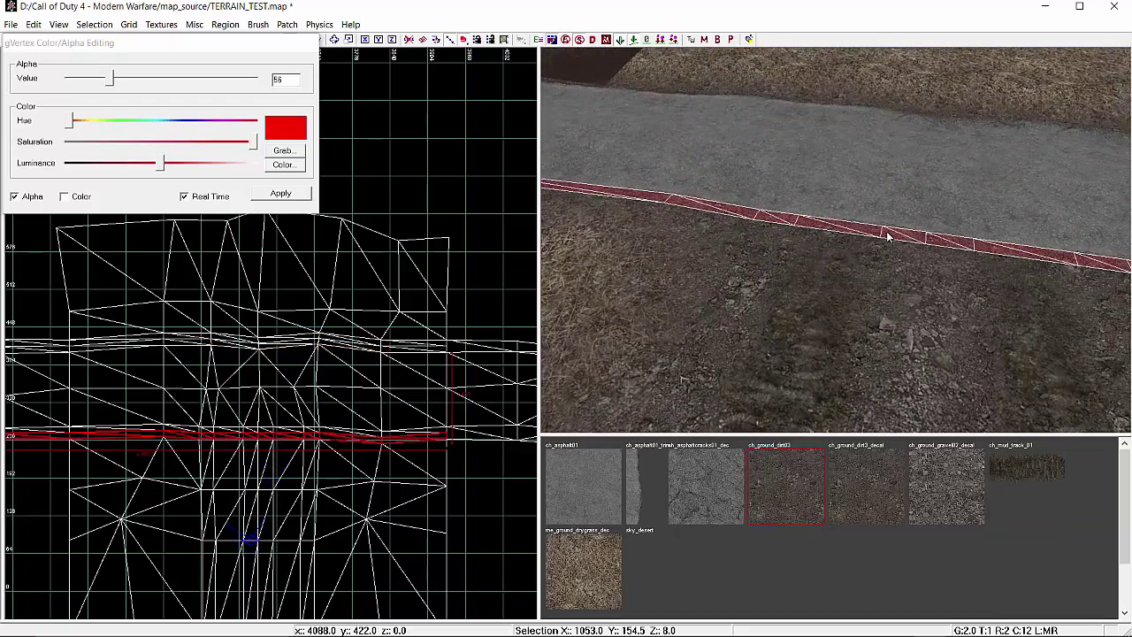
pyautogui.press('v')
pyautogui.keyDown('shift'); pyautogui.click(667, 202); pyautogui.keyUp('shift')
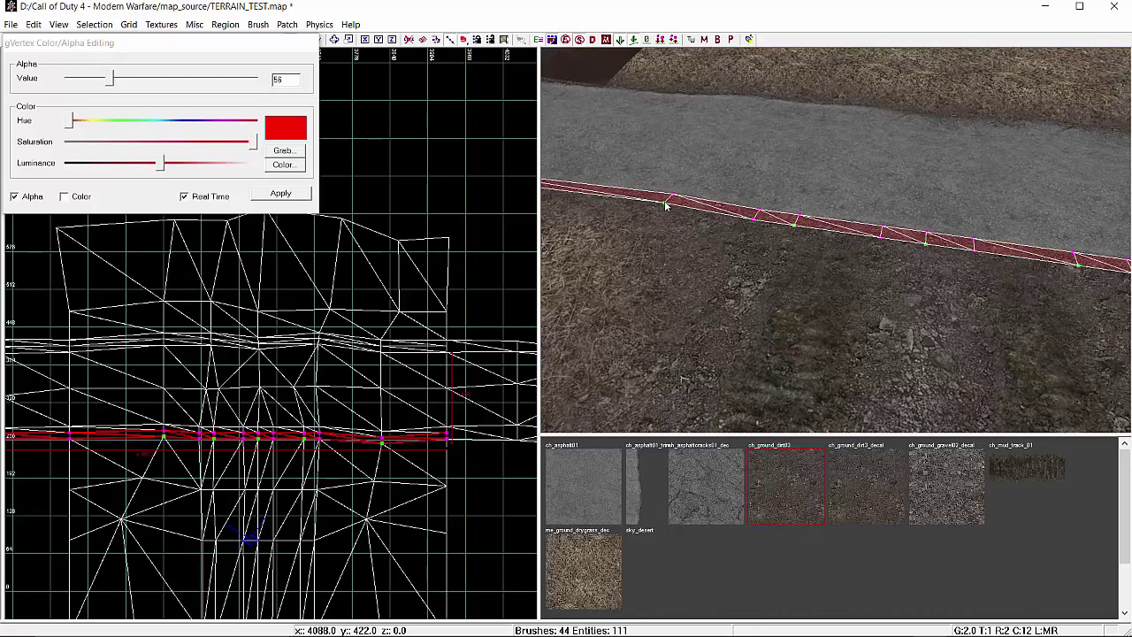
pyautogui.moveTo(792, 246); pyautogui.dragTo(793, 246, button='right')
pyautogui.keyDown('shift'); pyautogui.click(865, 186); pyautogui.keyUp('shift')
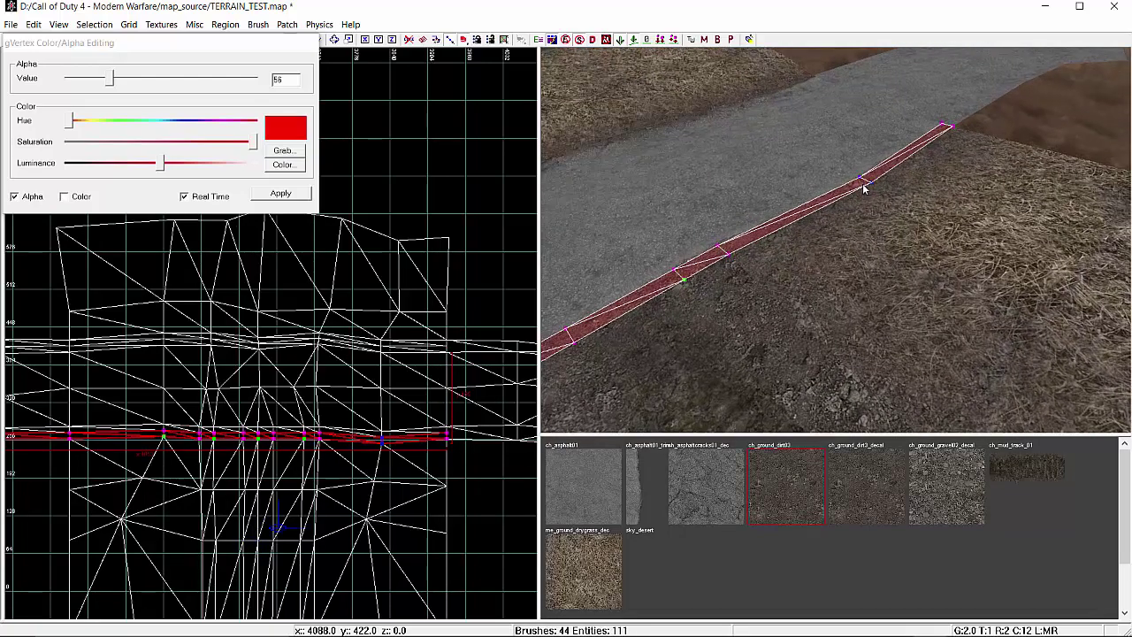
pyautogui.press('Escape')
pyautogui.moveTo(865, 189); pyautogui.dragTo(862, 197, button='right')
pyautogui.keyDown('shift'); pyautogui.click(861, 240); pyautogui.keyUp('shift')
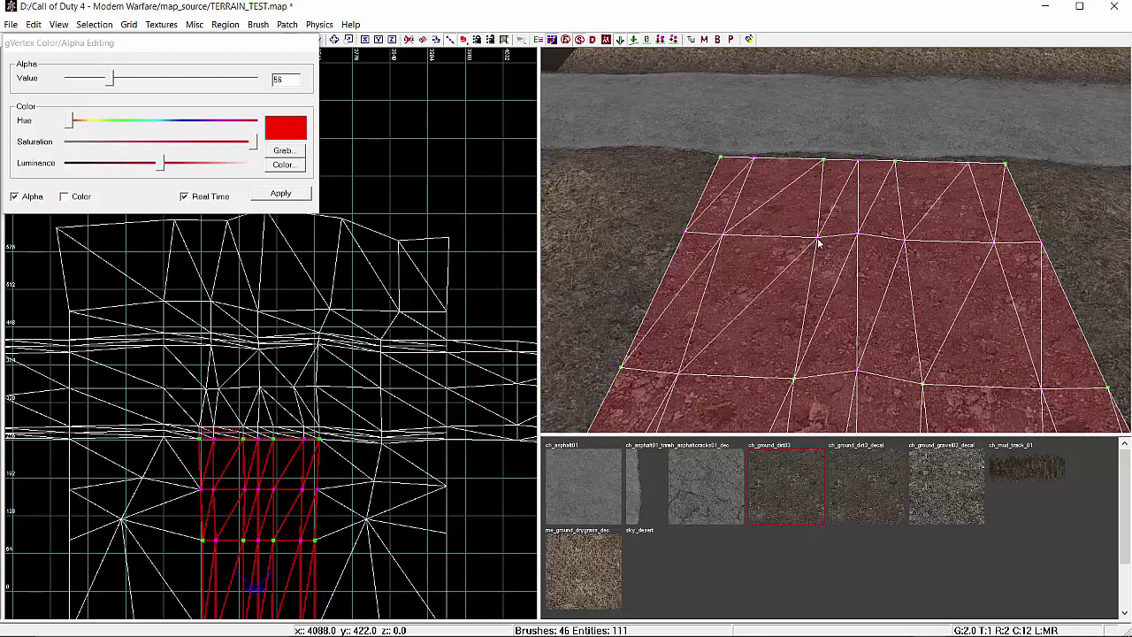
pyautogui.press('Escape')
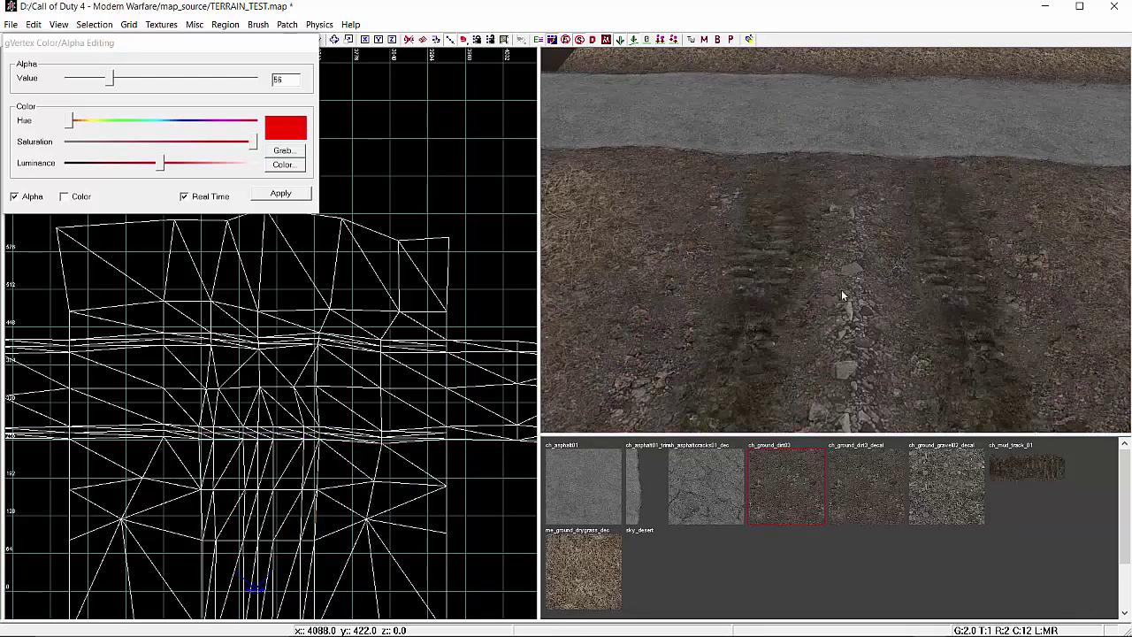
# Select the three overlay patches at the junction: the first dirt-path section, the asphalt and the narrow edge strip.
pyautogui.moveTo(843, 285); pyautogui.dragTo(847, 284, button='right')
pyautogui.keyDown('shift'); pyautogui.click(893, 267); pyautogui.keyUp('shift')
pyautogui.keyDown('shift'); pyautogui.click(882, 181); pyautogui.keyUp('shift')
pyautogui.keyDown('shift'); pyautogui.click(878, 193); pyautogui.keyUp('shift')
pyautogui.moveTo(877, 212); pyautogui.dragTo(867, 208, button='right')
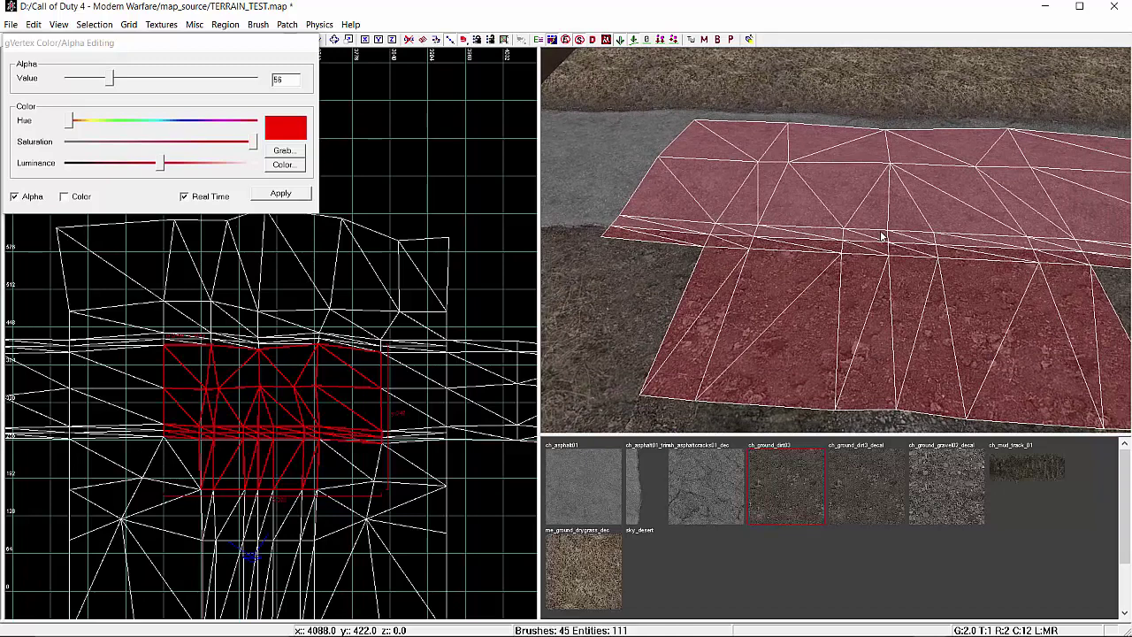